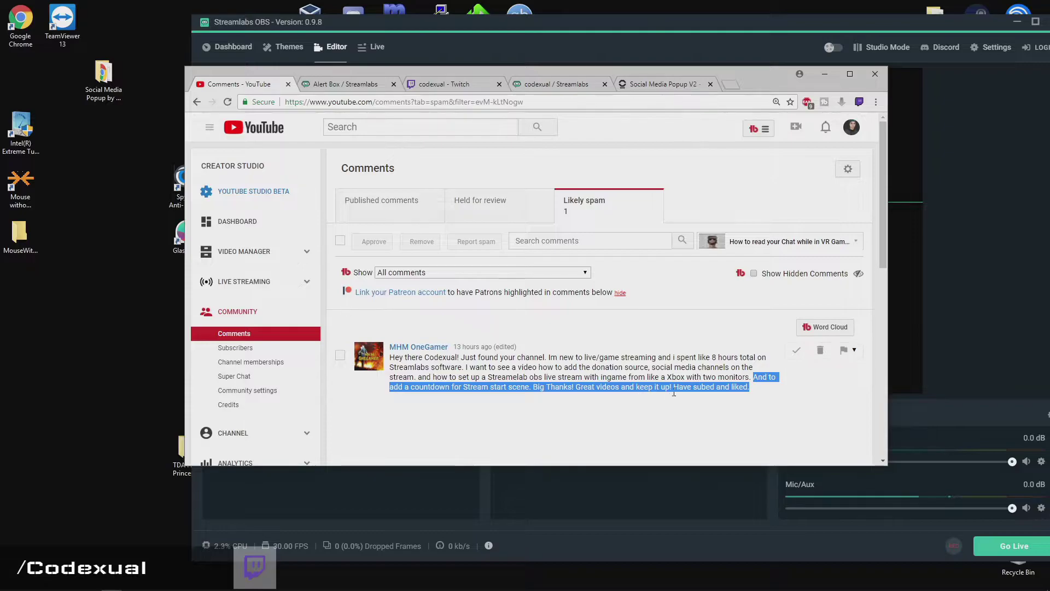
Step: Highlight the viewer's requests: subbed and liked, social media channels, Xbox two-monitor streaming, countdown scene
click(699, 392)
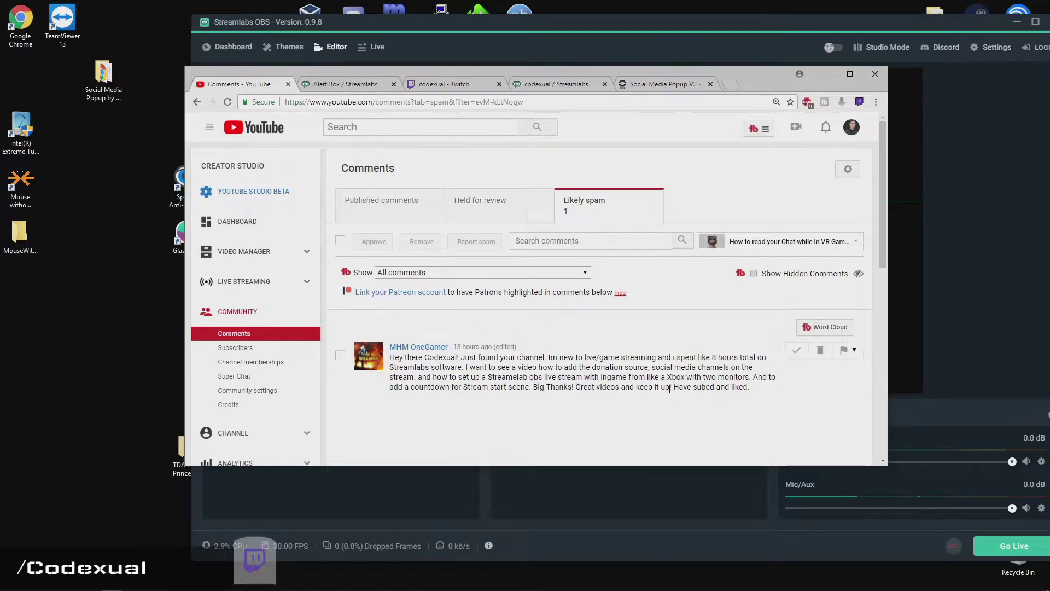
drag(673, 387, 749, 386)
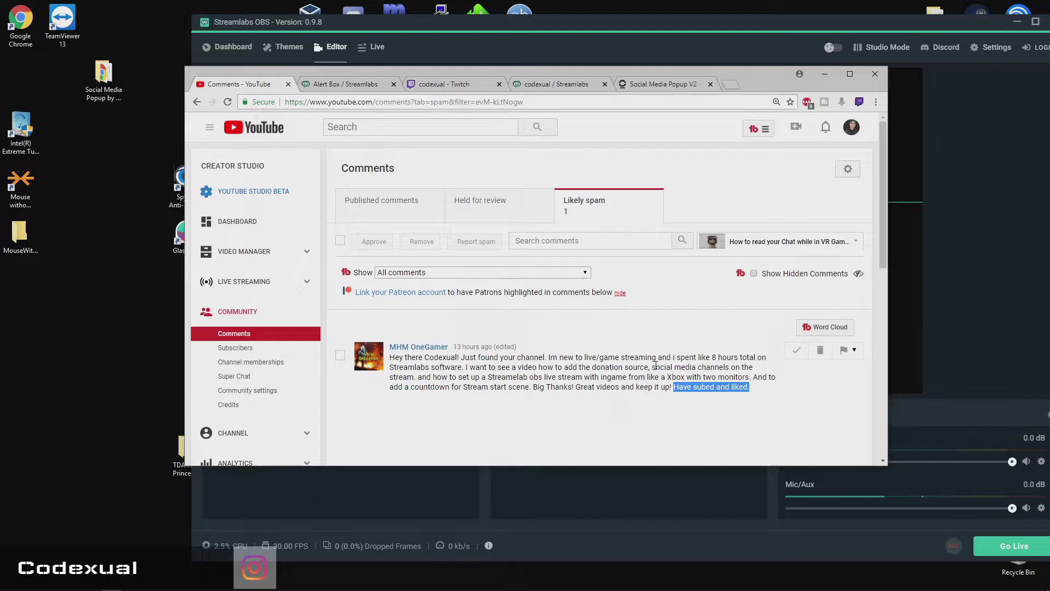
drag(653, 367, 719, 370)
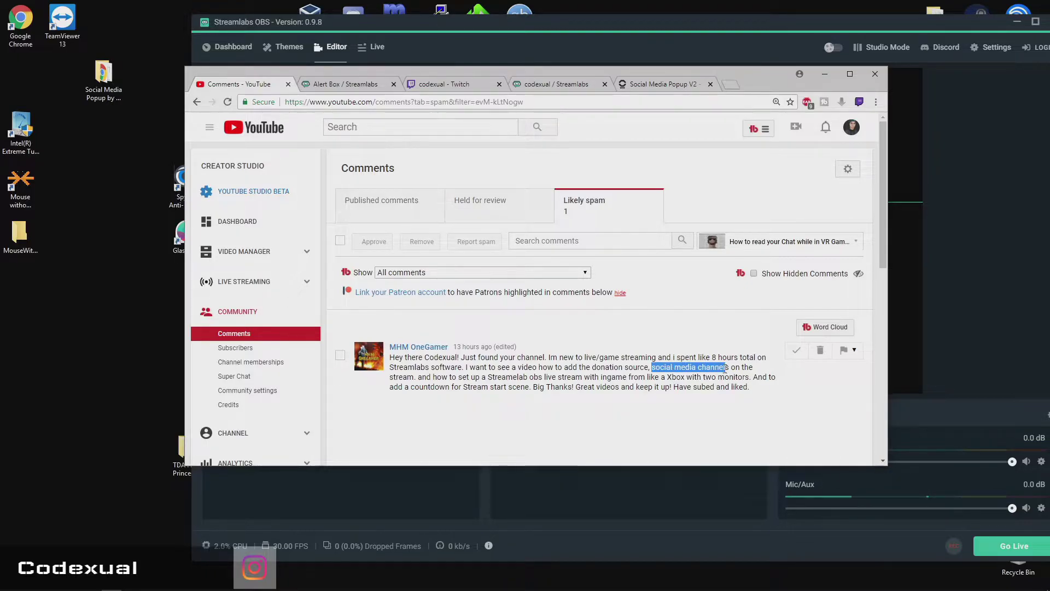
drag(434, 376, 753, 374)
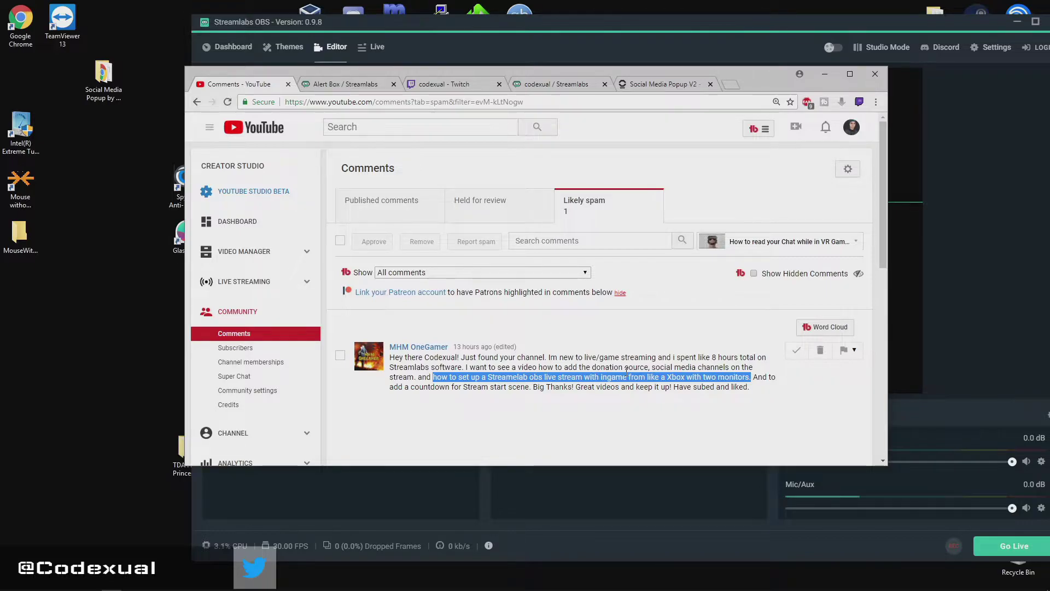
drag(411, 387, 531, 387)
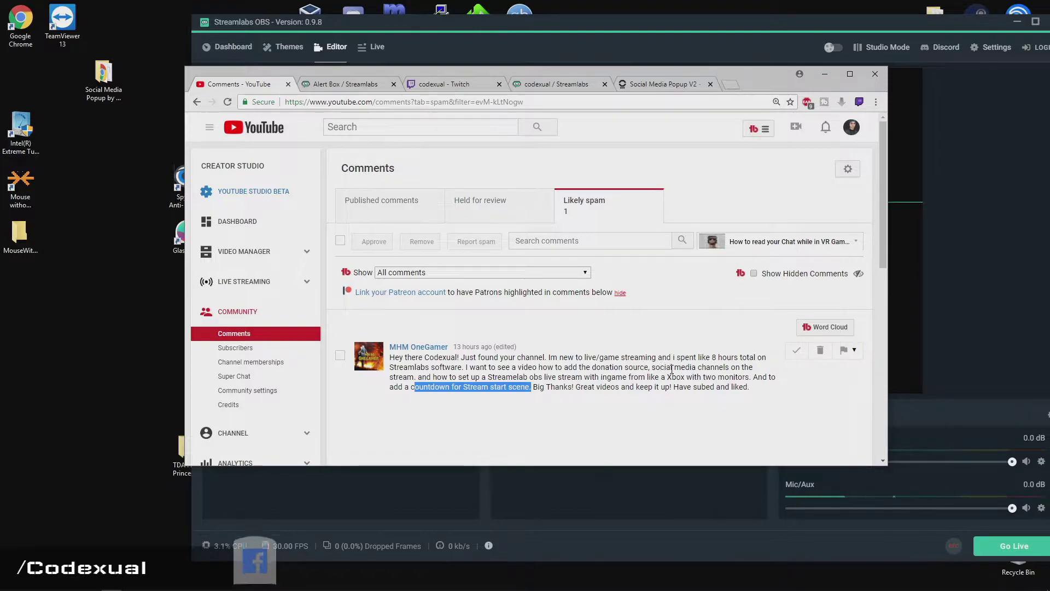
Step: Look over the codexual Twitch channel page maximized, then restore the browser window
click(457, 85)
scroll(505, 295, down, 5)
scroll(506, 295, up, 8)
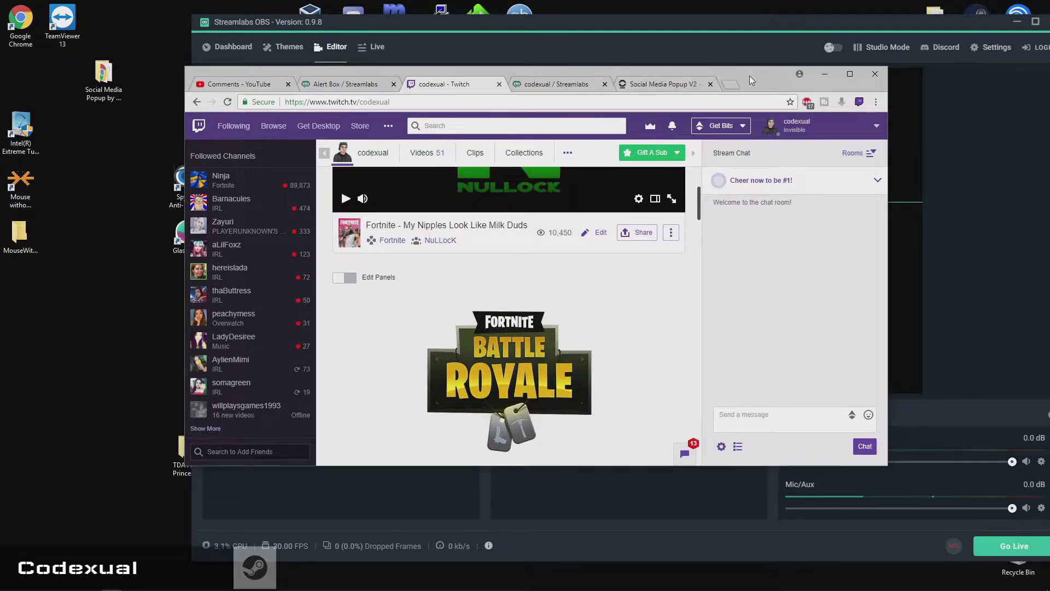
double_click(749, 75)
scroll(476, 240, down, 5)
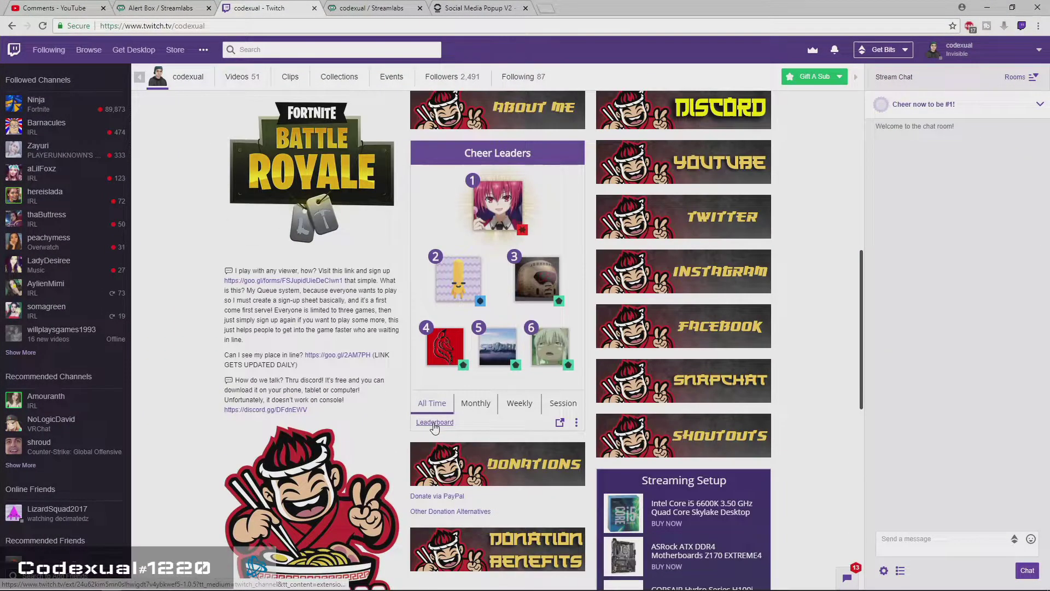
scroll(370, 292, up, 7)
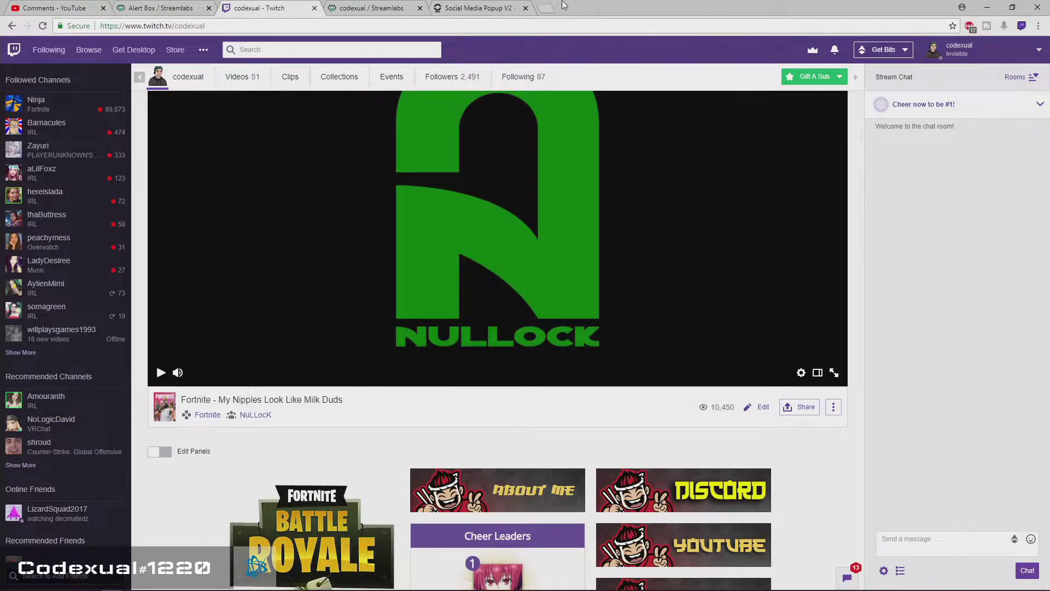
double_click(607, 6)
Step: Open _right-social-media-popup-v2.html in Chrome from the Social Media Popup by Nerd or Die folder
click(459, 24)
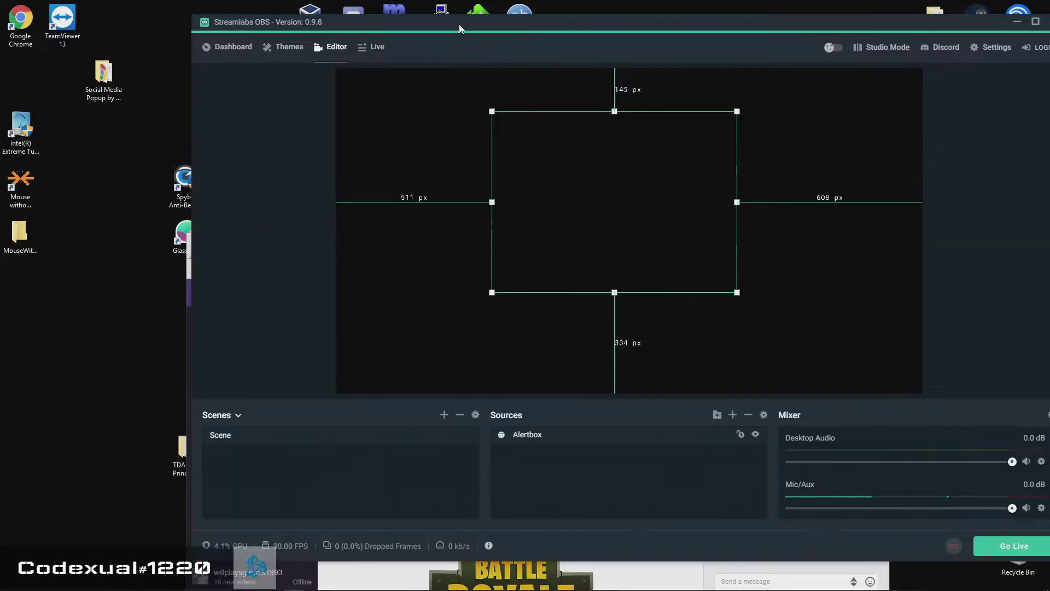
double_click(103, 79)
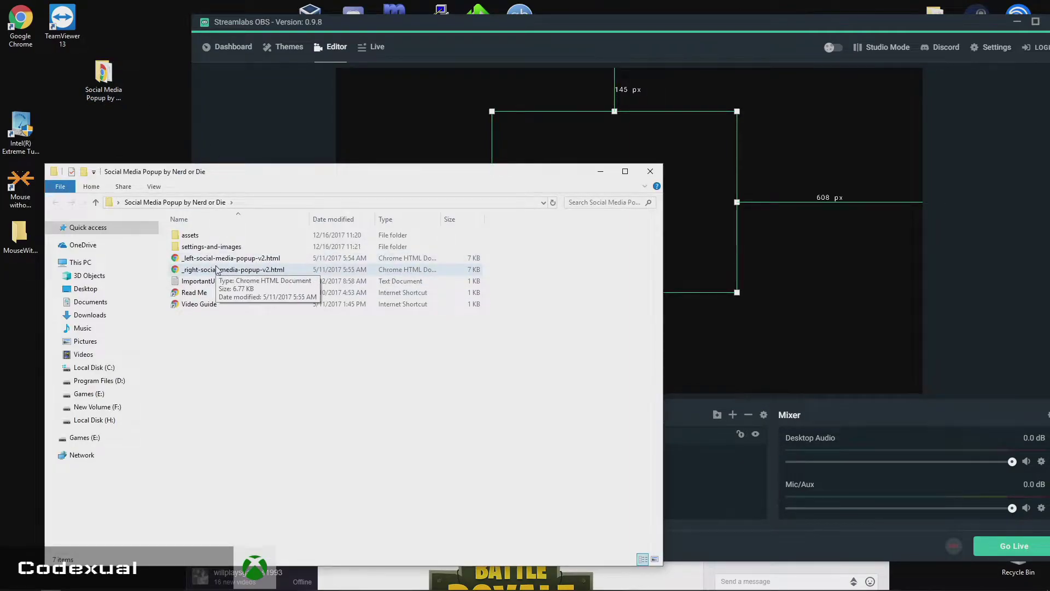
double_click(220, 274)
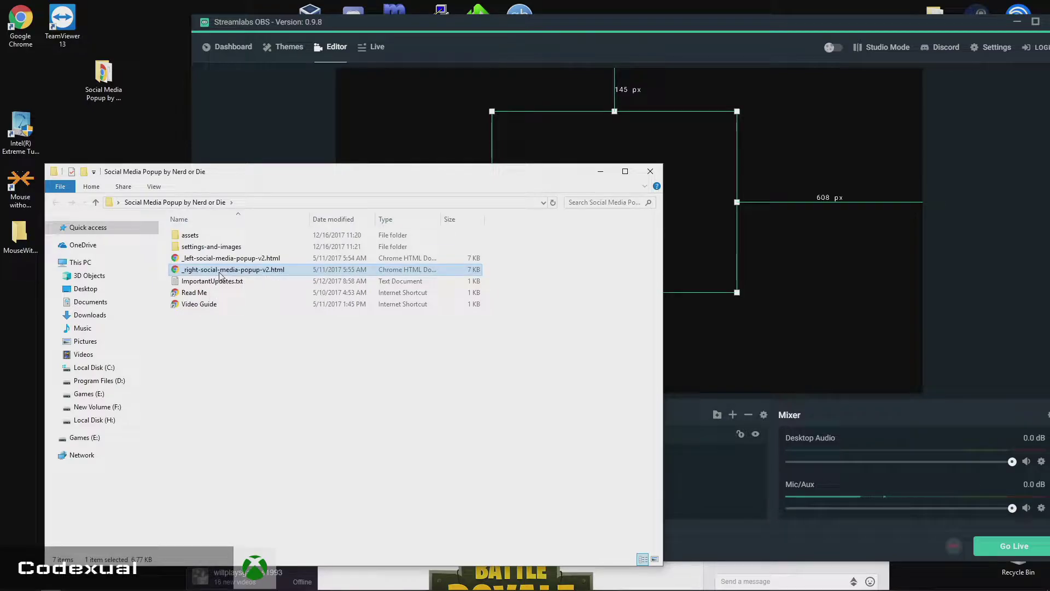
click(580, 411)
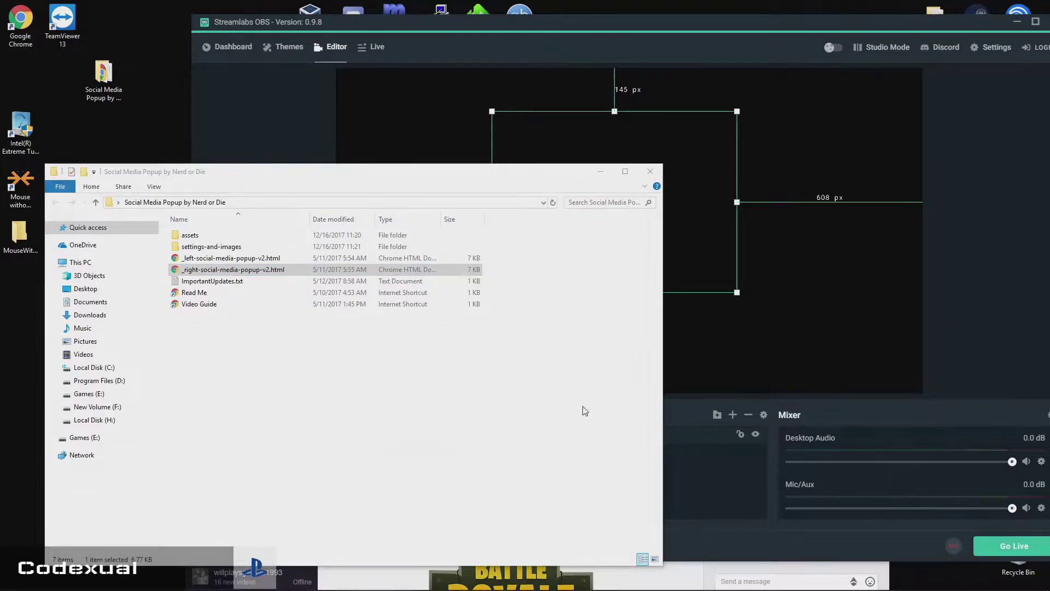
drag(677, 244, 631, 117)
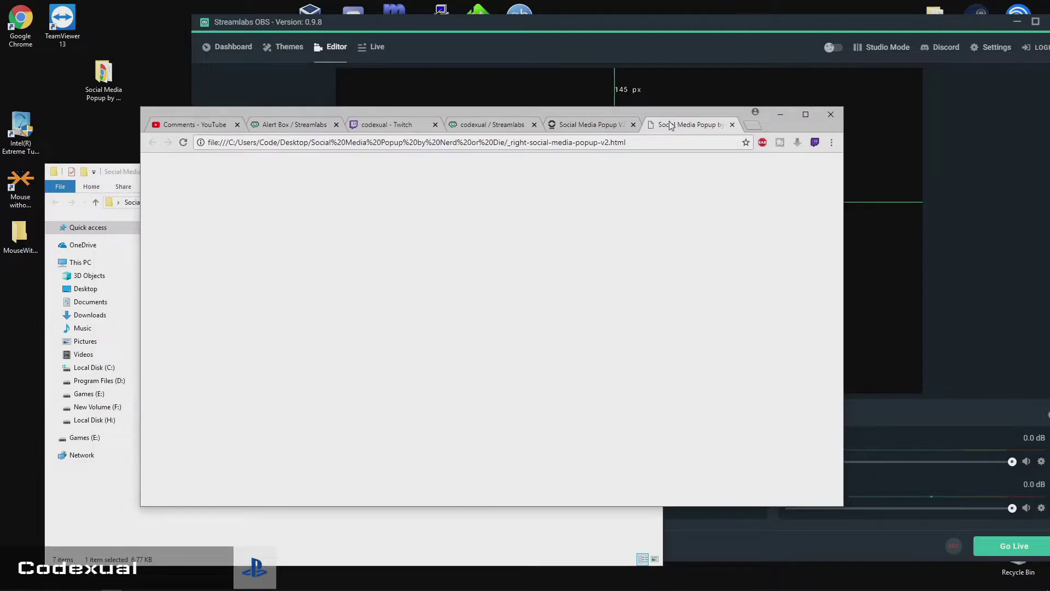
Step: Close the blank popup file tab and go back to the YouTube Studio Comments page
click(731, 125)
drag(711, 117, 754, 143)
click(257, 152)
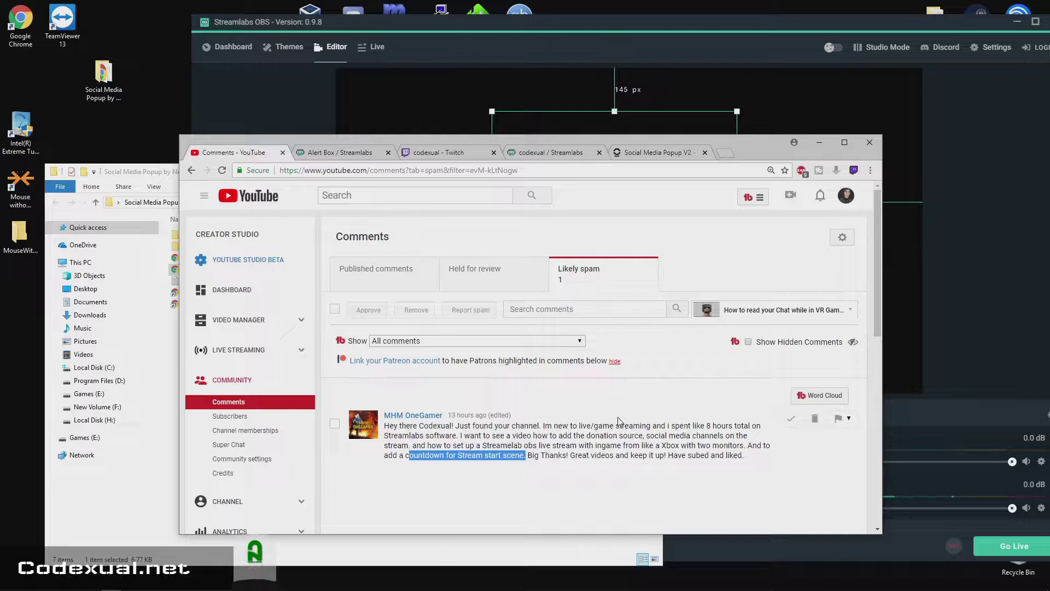
Step: Show the Streamlabs Alert Box page maximized, scrolled to its widget URL and test options
click(335, 153)
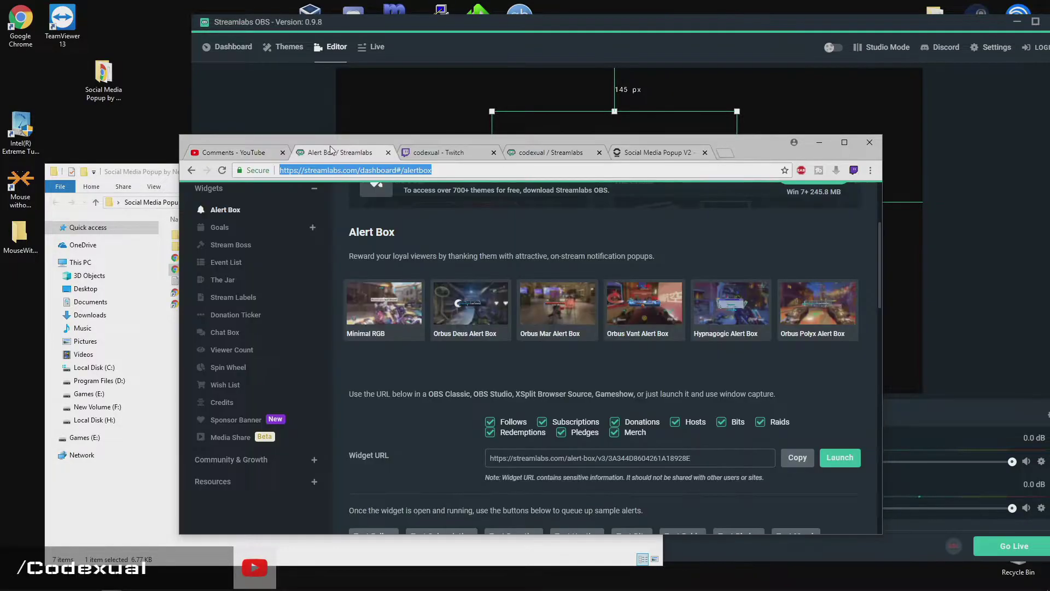
double_click(748, 146)
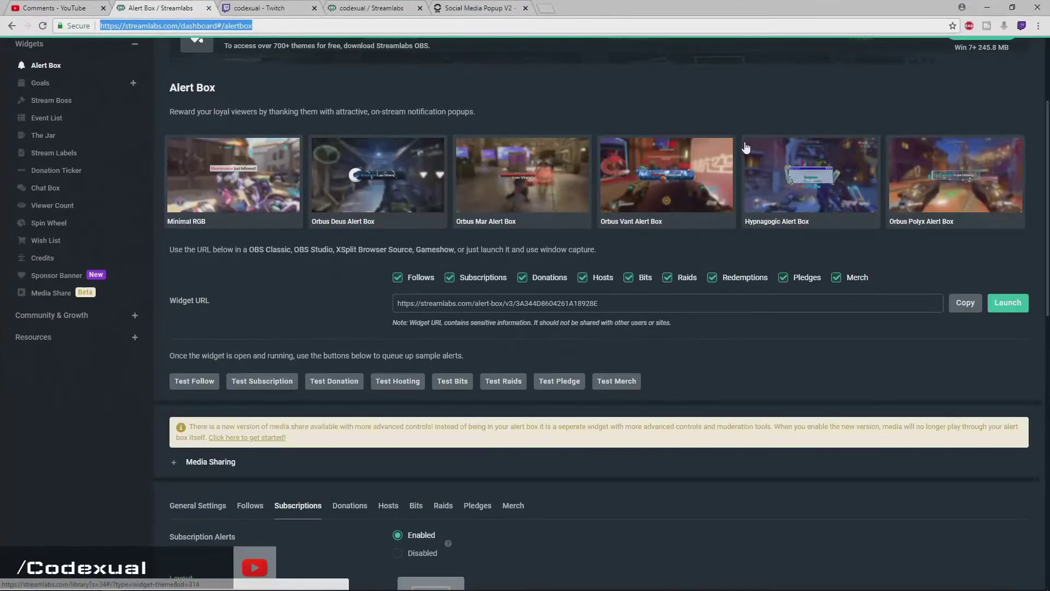
scroll(396, 199, up, 3)
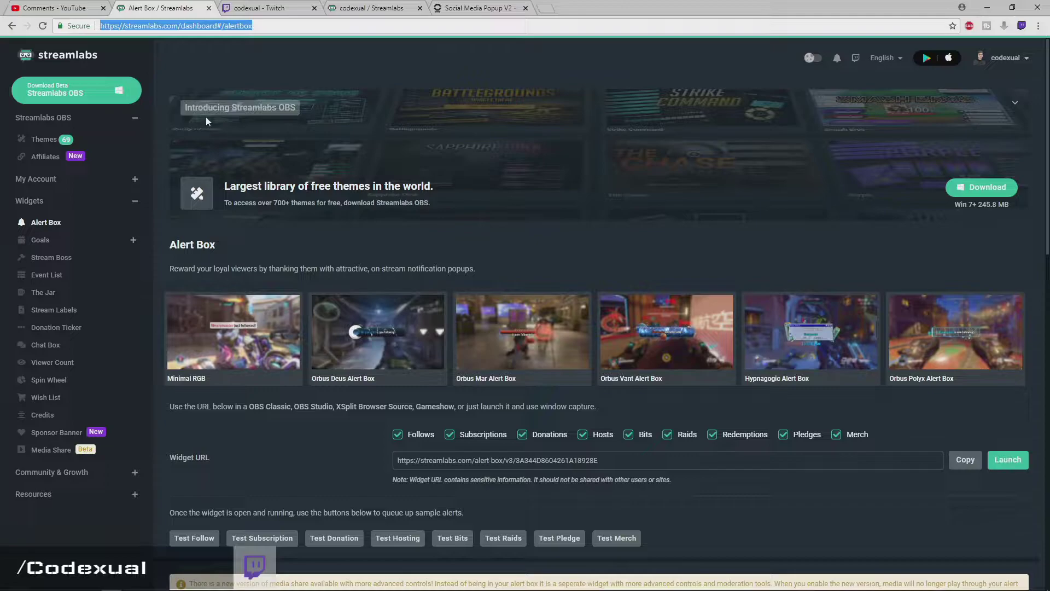
click(366, 8)
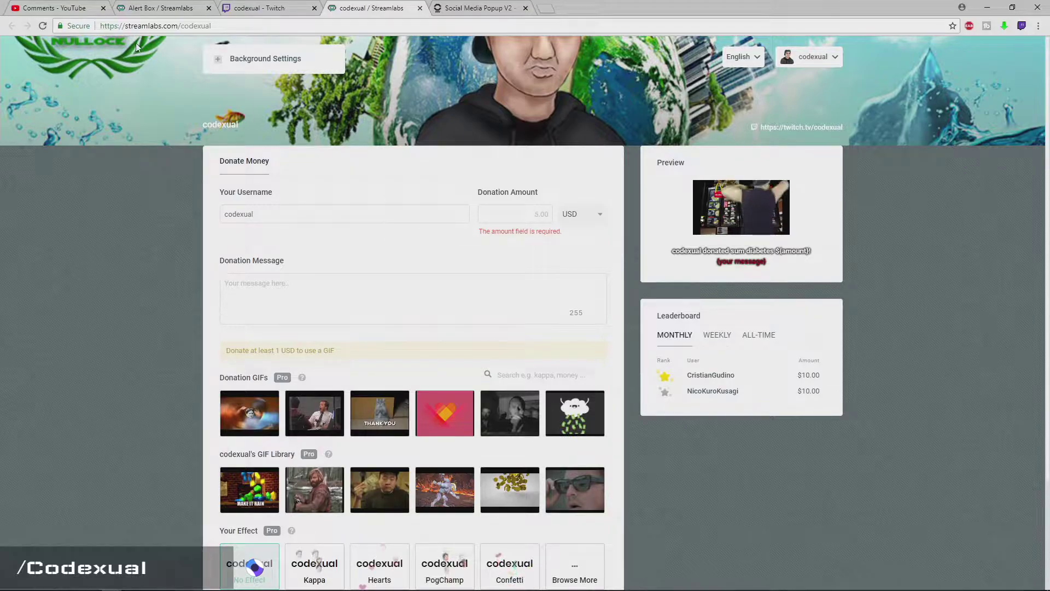
drag(101, 26, 216, 30)
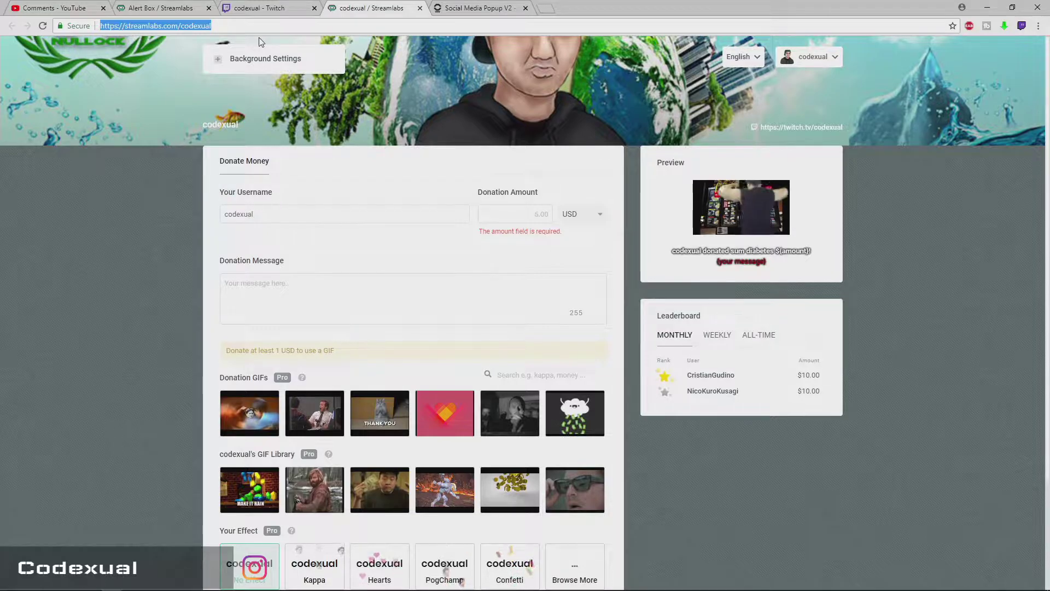
click(276, 210)
drag(276, 210, 203, 217)
click(203, 217)
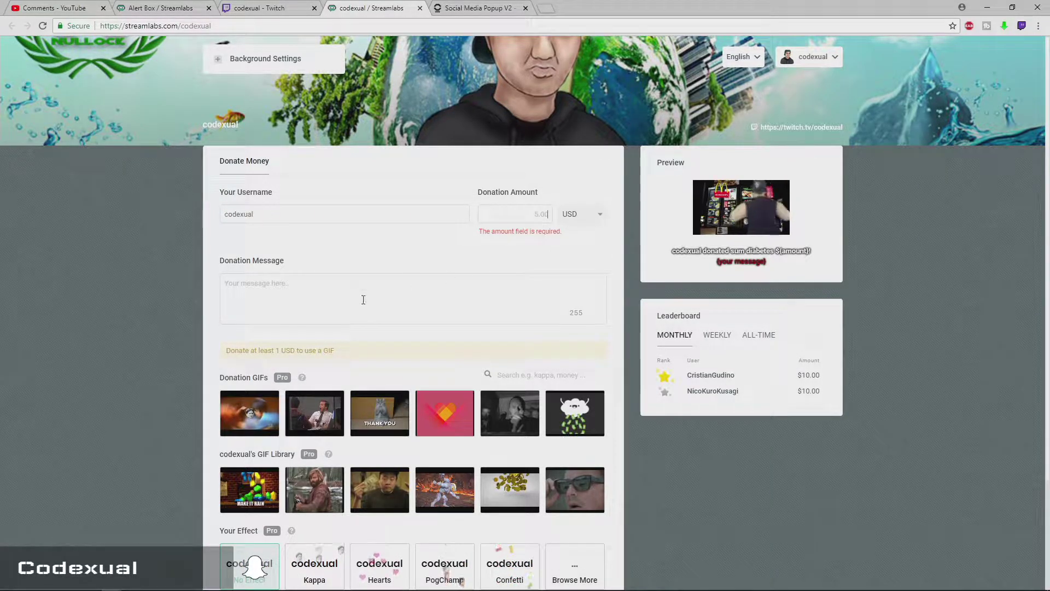
scroll(534, 262, down, 1)
scroll(533, 262, down, 2)
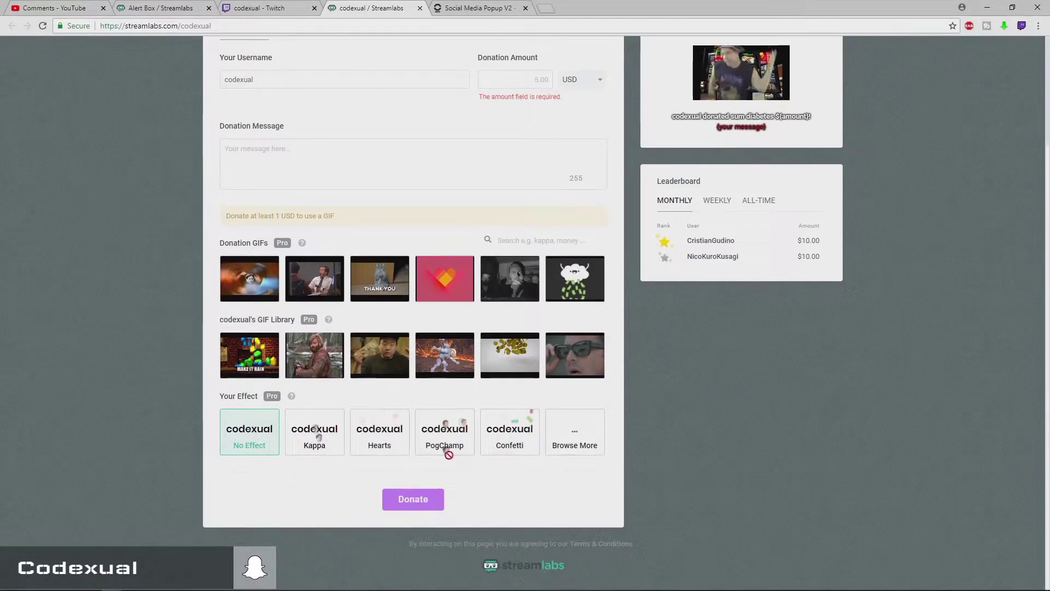
scroll(363, 66, up, 1)
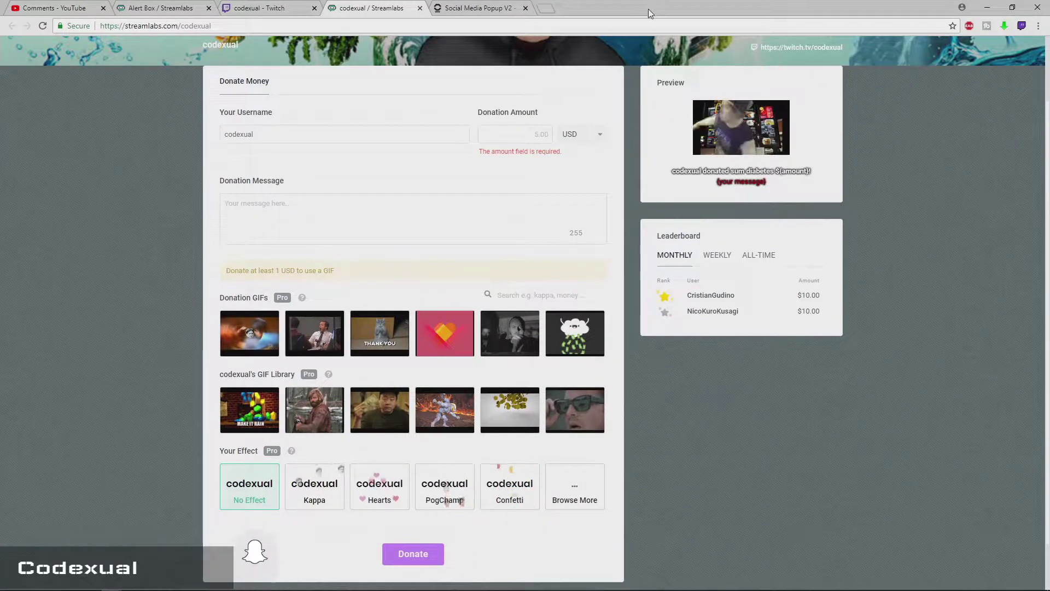
click(140, 8)
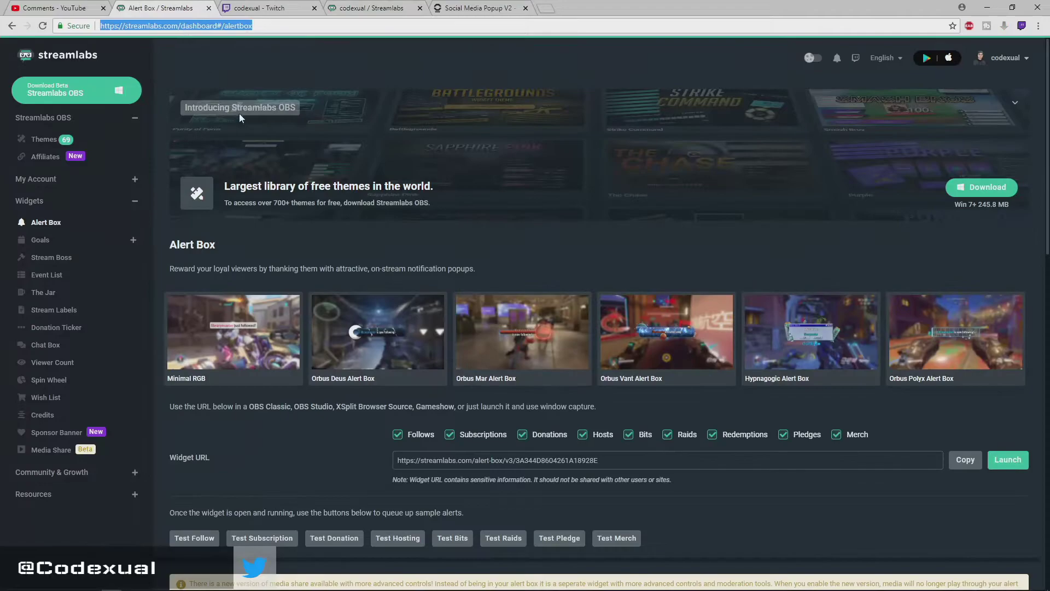
Step: Copy the Alert Box widget URL, shrink Chrome and bring Streamlabs OBS forward
click(53, 228)
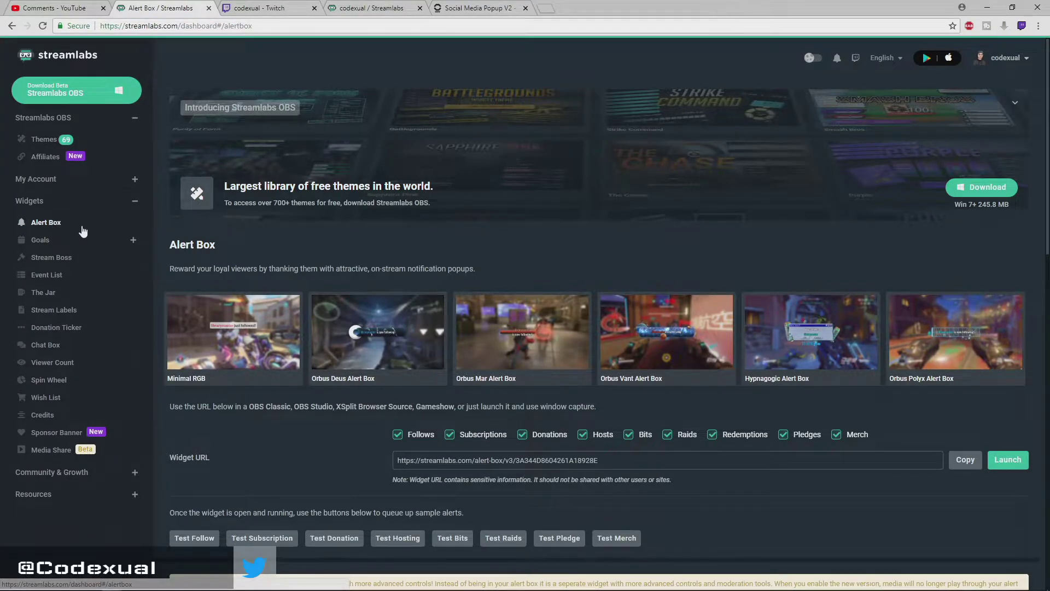
scroll(84, 230, down, 3)
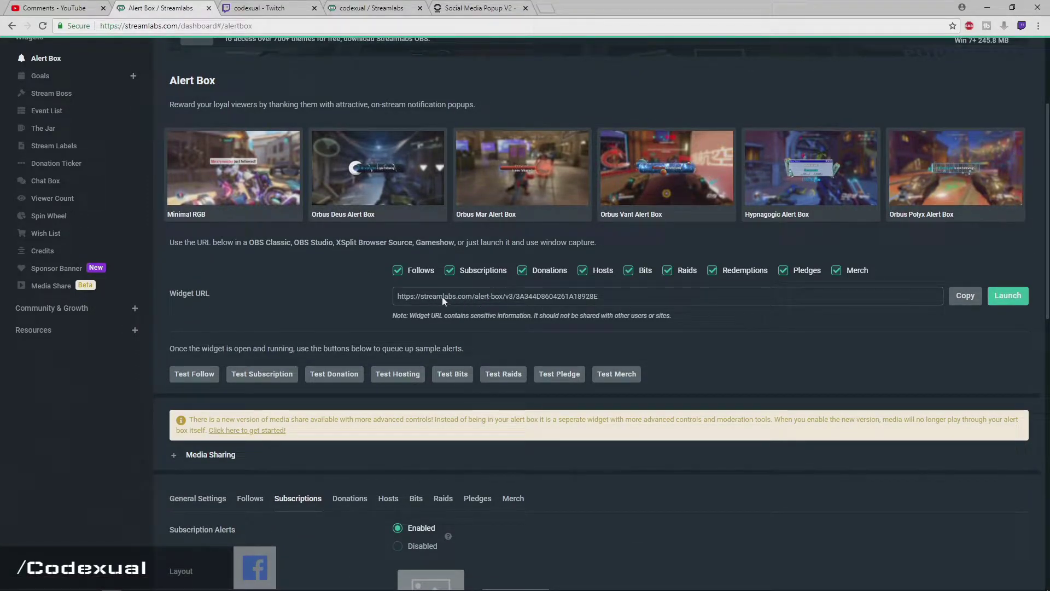
scroll(657, 305, down, 1)
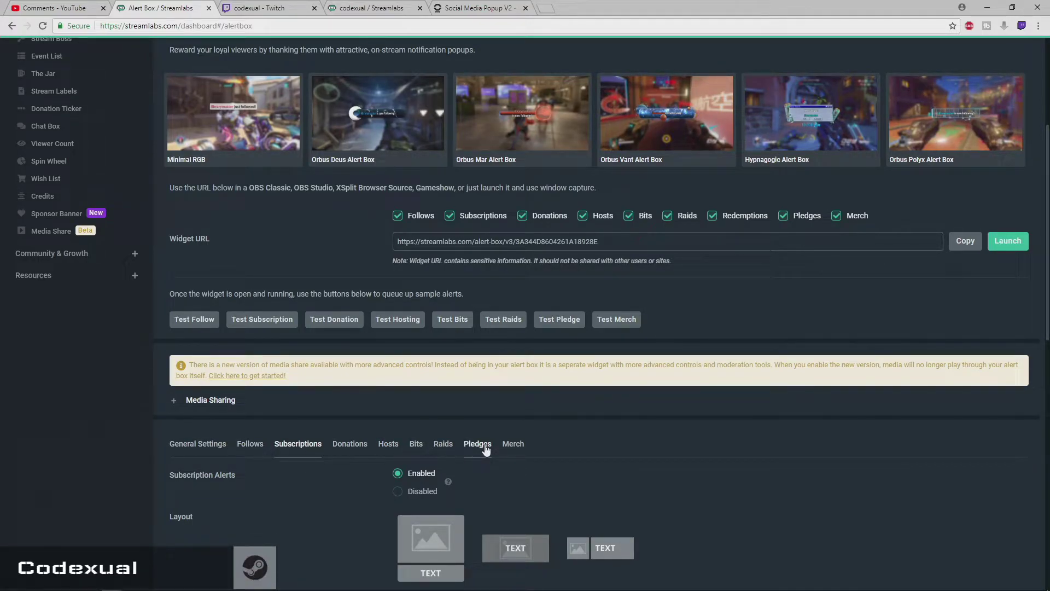
double_click(518, 241)
click(965, 240)
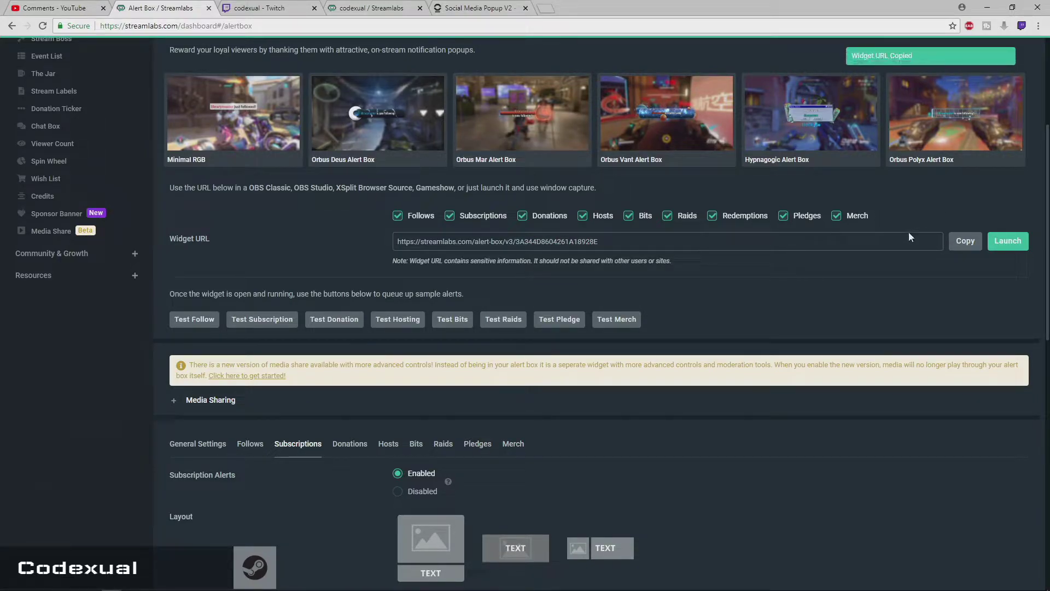
drag(886, 11, 676, 130)
click(633, 22)
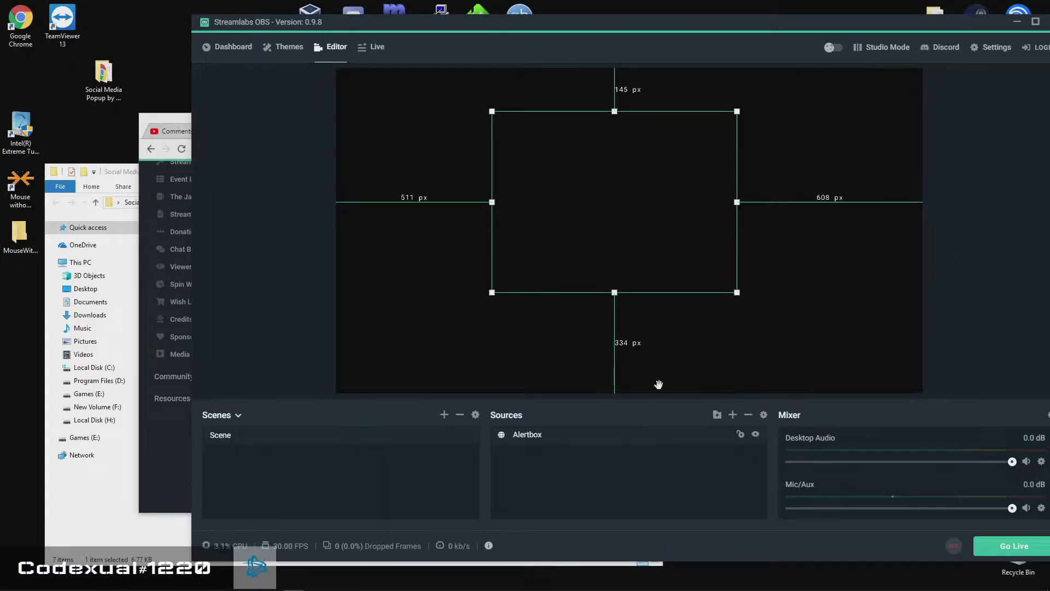
Step: Remove the old Alertbox source and add a new Browser Source named 'Alertbox'
click(747, 414)
click(553, 302)
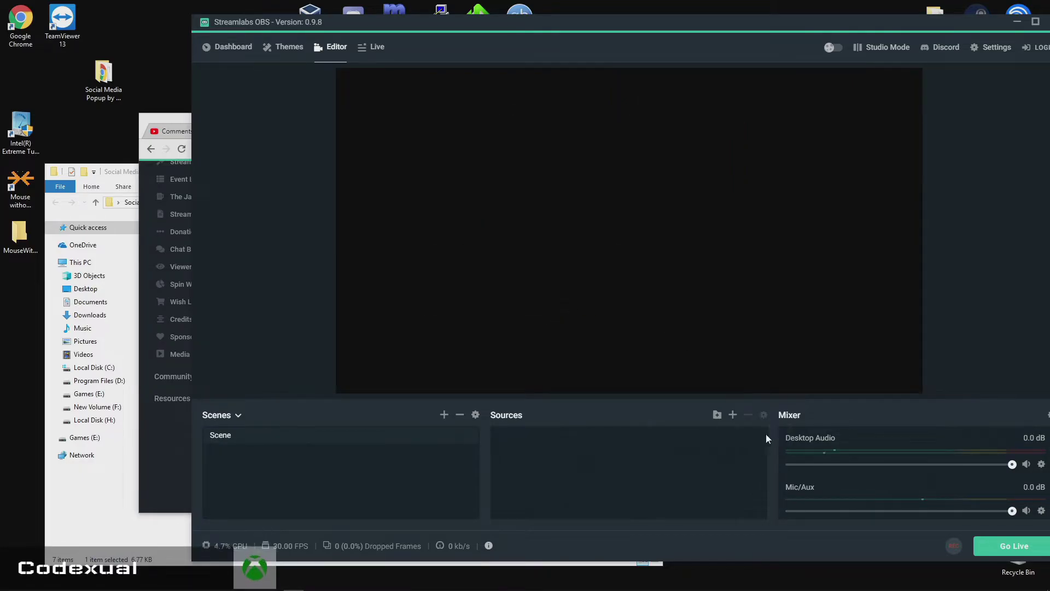
click(732, 415)
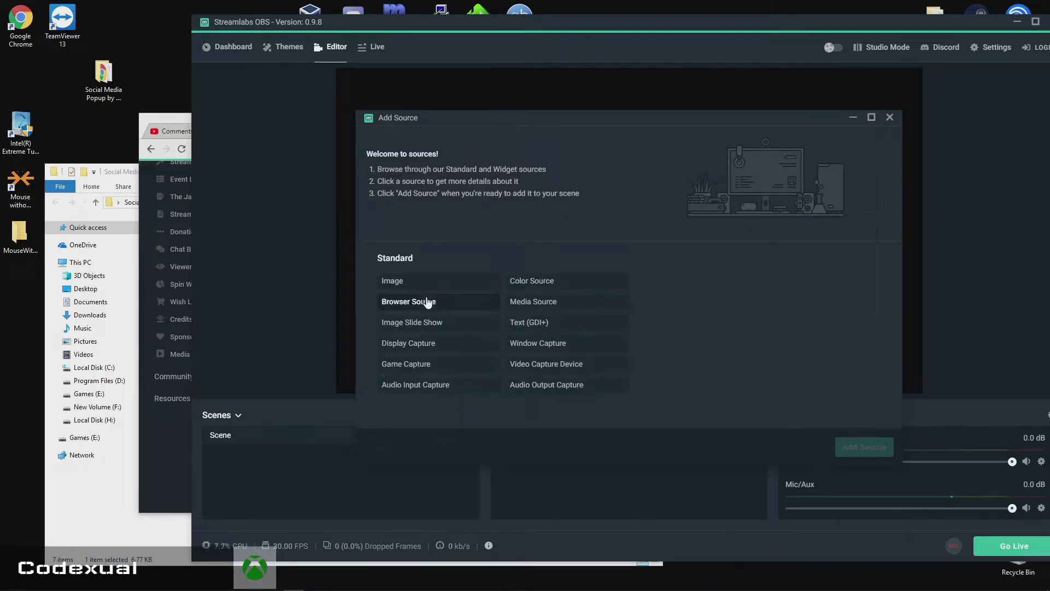
click(391, 302)
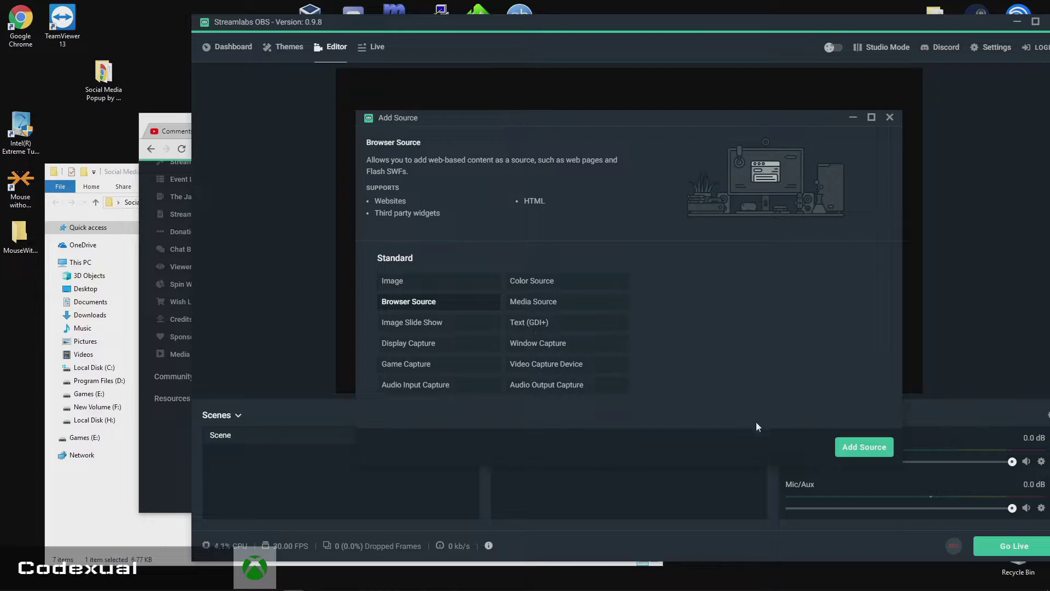
click(838, 446)
drag(603, 270, 408, 256)
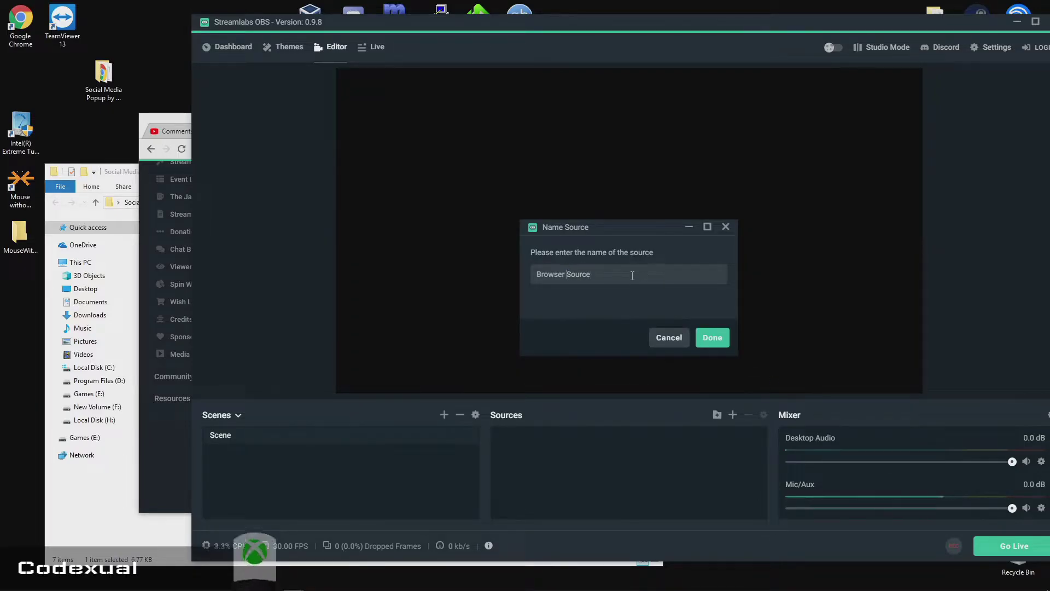
text(Alertbox)
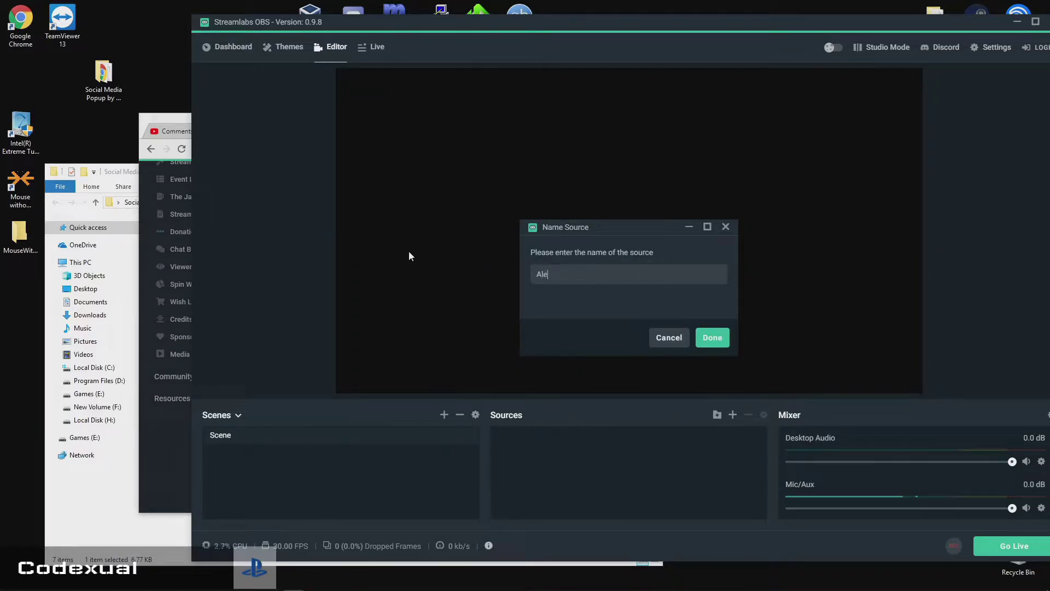
click(713, 338)
Step: Paste the Alert Box widget URL as the source's URL and center the frame in the preview
drag(714, 233, 560, 222)
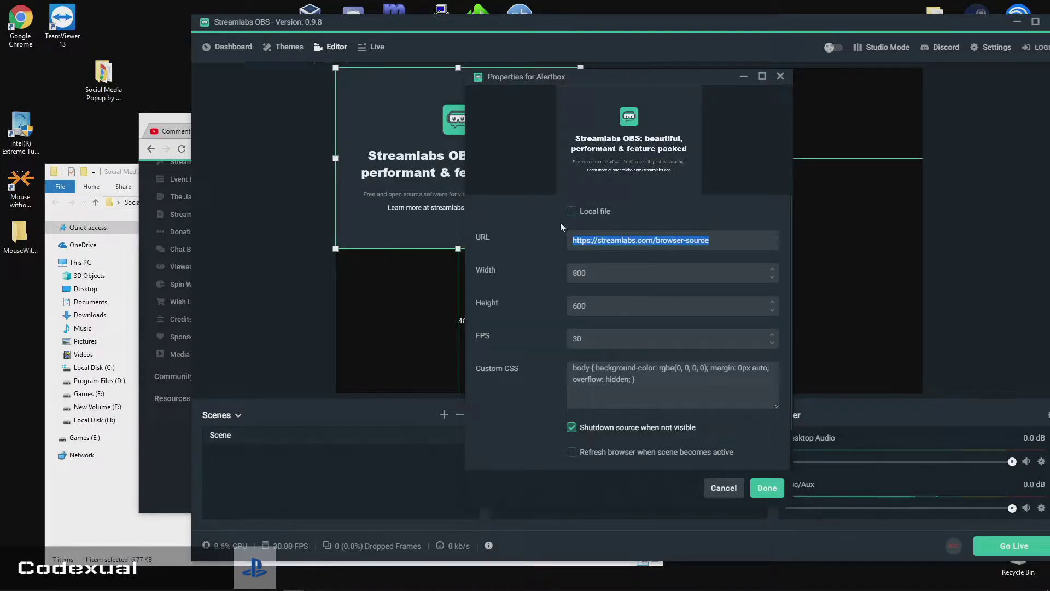
key(ctrl+v)
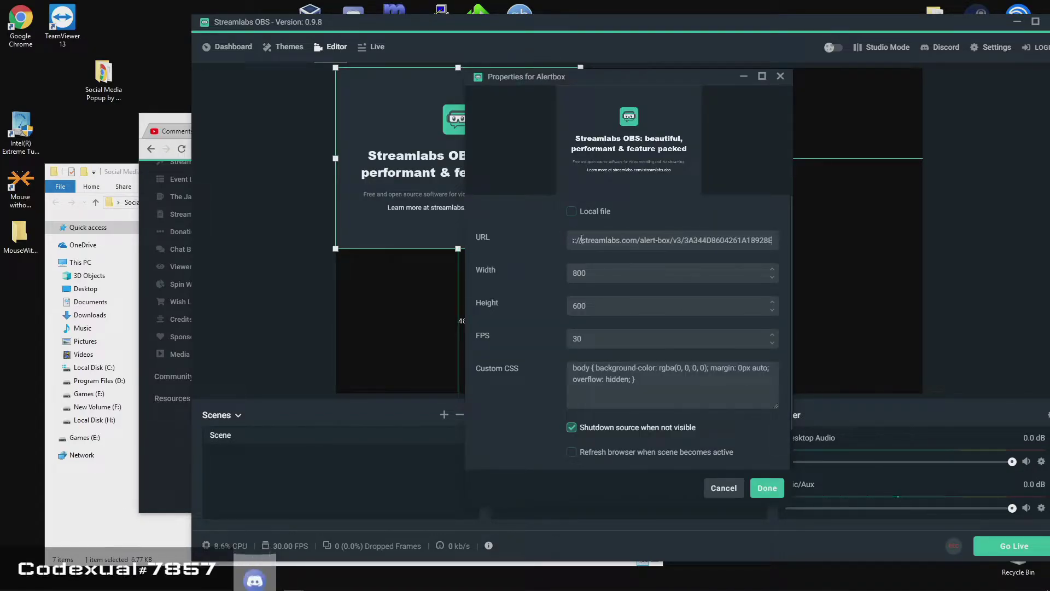
click(768, 488)
drag(420, 131, 568, 187)
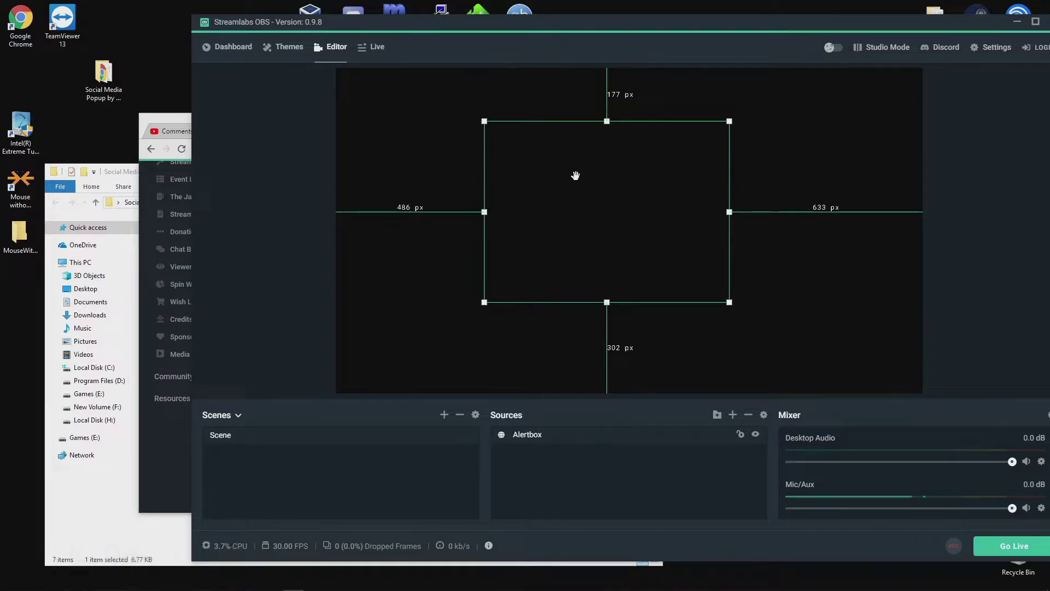
Step: Send a test donation alert and watch it play in the Alertbox source in Streamlabs OBS
click(166, 447)
drag(424, 121, 205, 189)
click(266, 522)
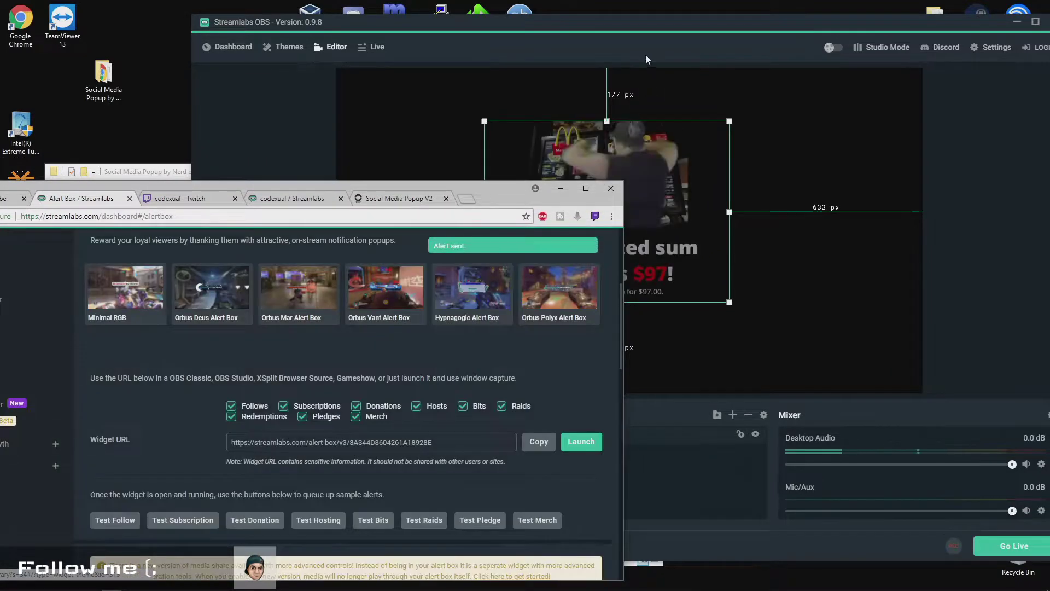
click(614, 166)
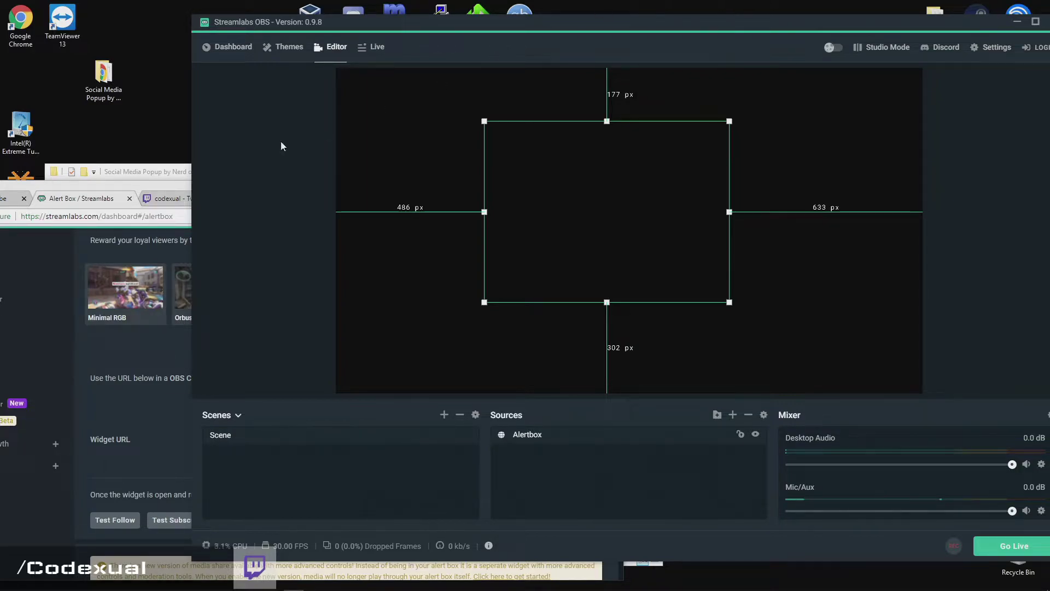
Step: Maximize the Alert Box page and flip through the Follows, Subscriptions and Donations alert settings
drag(123, 183, 281, 70)
scroll(281, 287, down, 4)
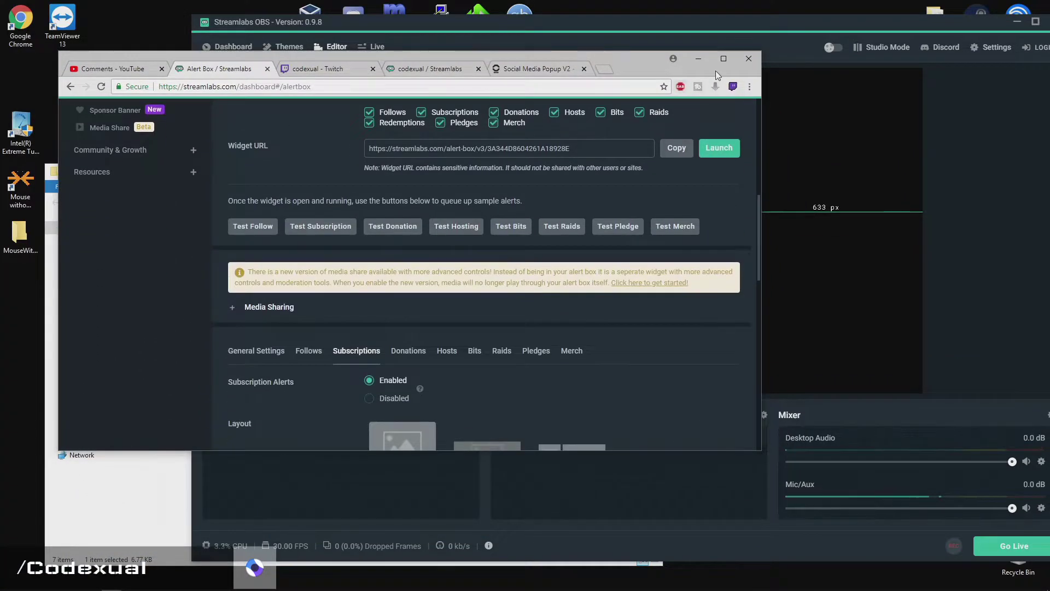
click(720, 64)
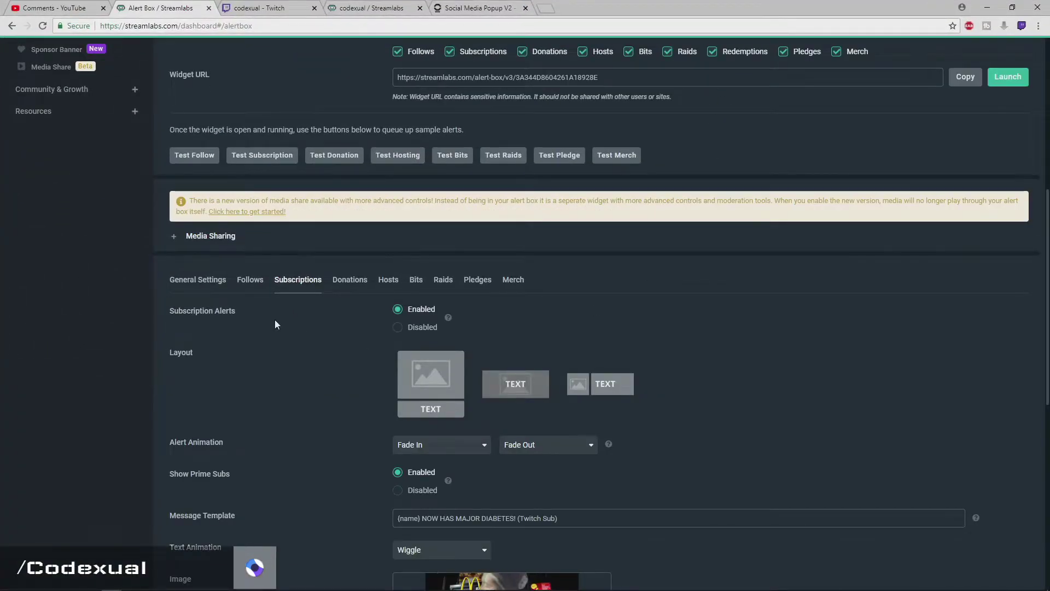
click(261, 281)
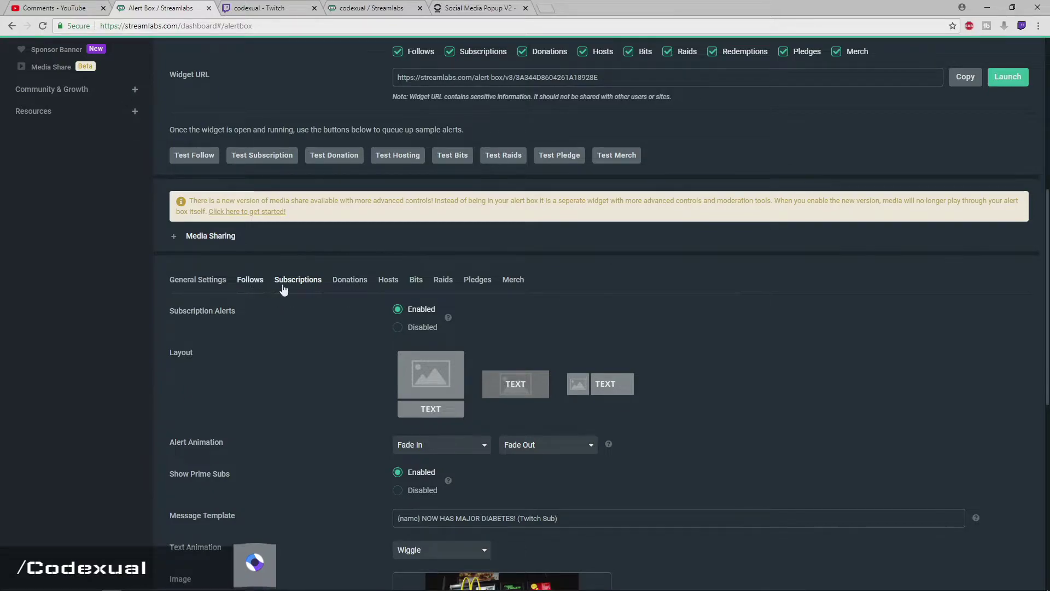
click(326, 285)
click(342, 285)
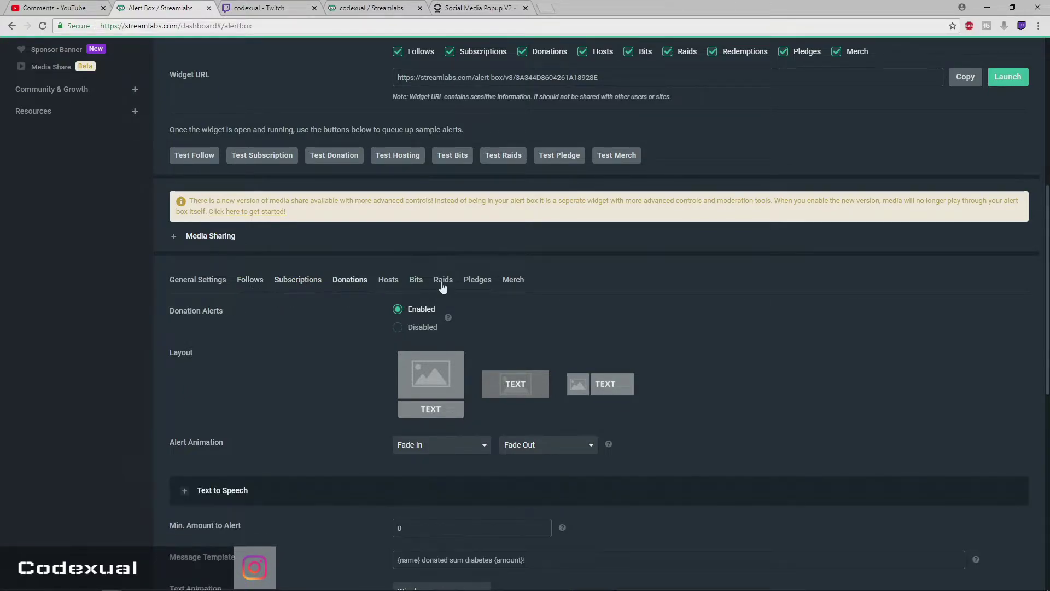
click(250, 280)
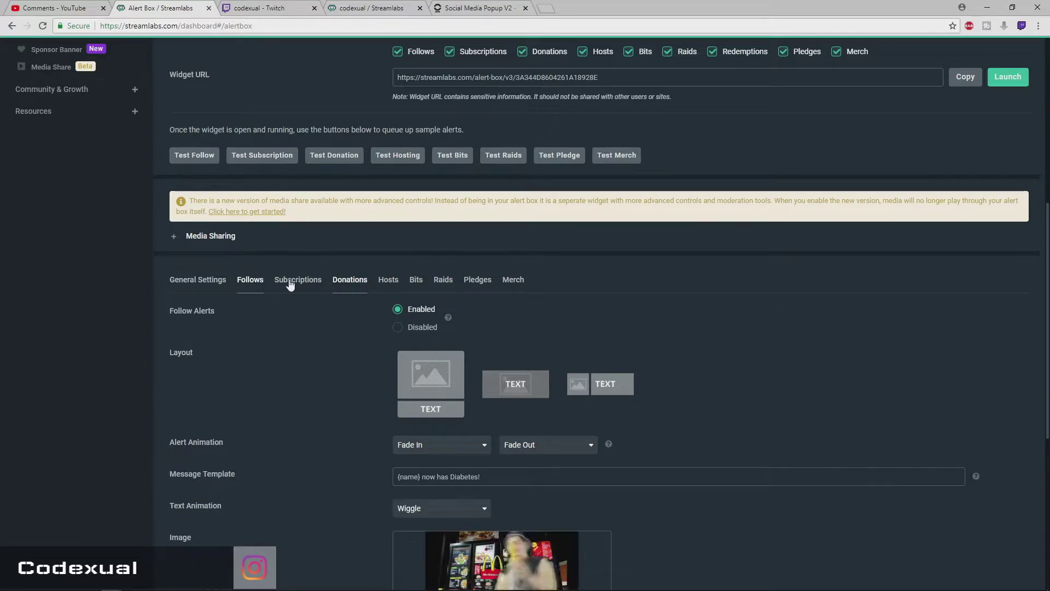
scroll(339, 308, down, 3)
scroll(340, 308, down, 1)
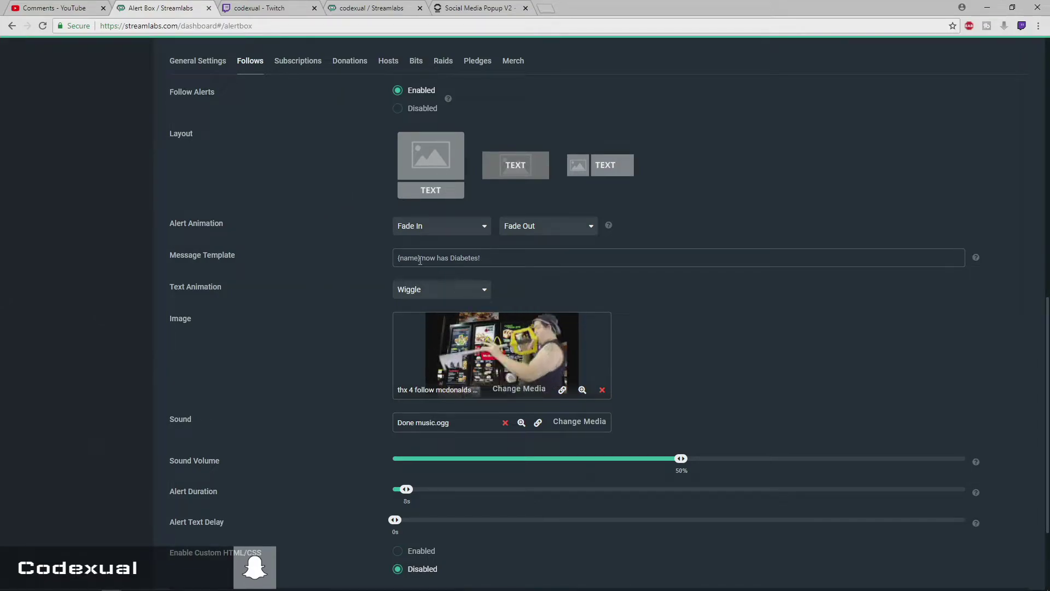
Step: Select the {name} message placeholder, then review the subscription, donation and Bits alert settings
drag(419, 257, 363, 252)
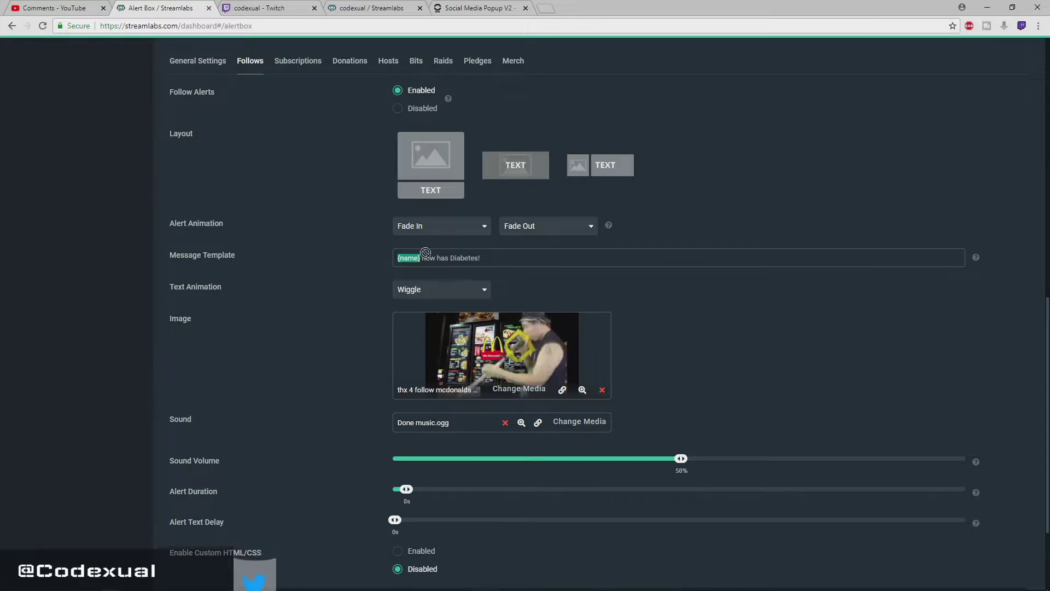
scroll(319, 342, down, 1)
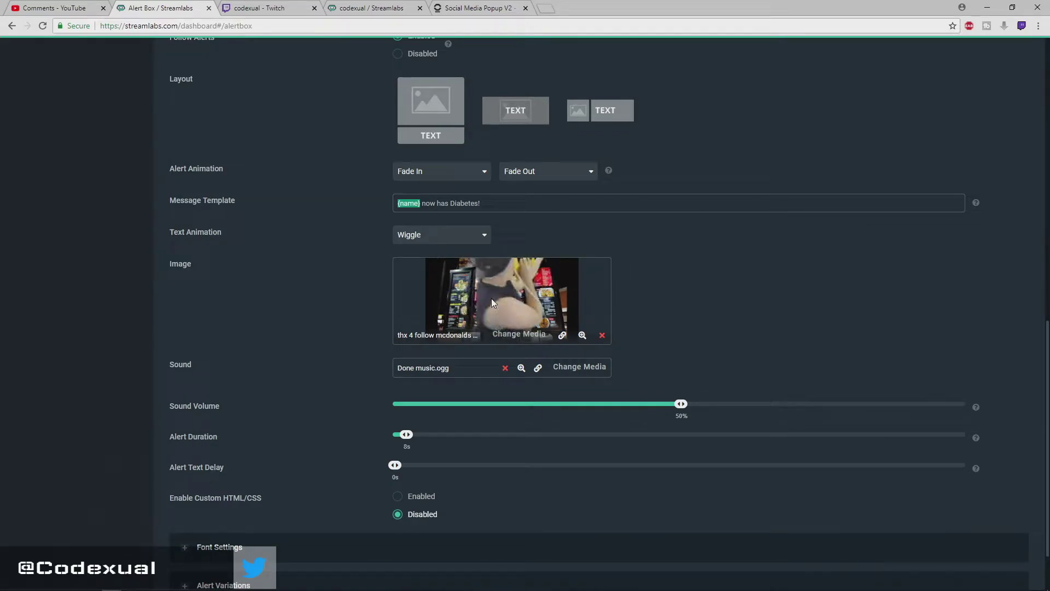
scroll(488, 367, down, 2)
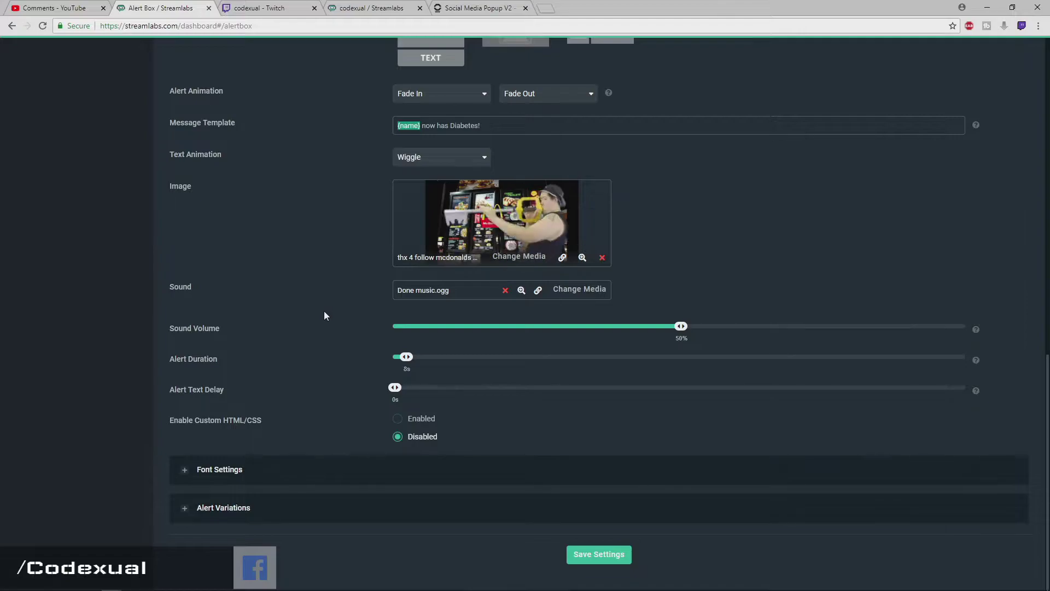
scroll(324, 312, up, 7)
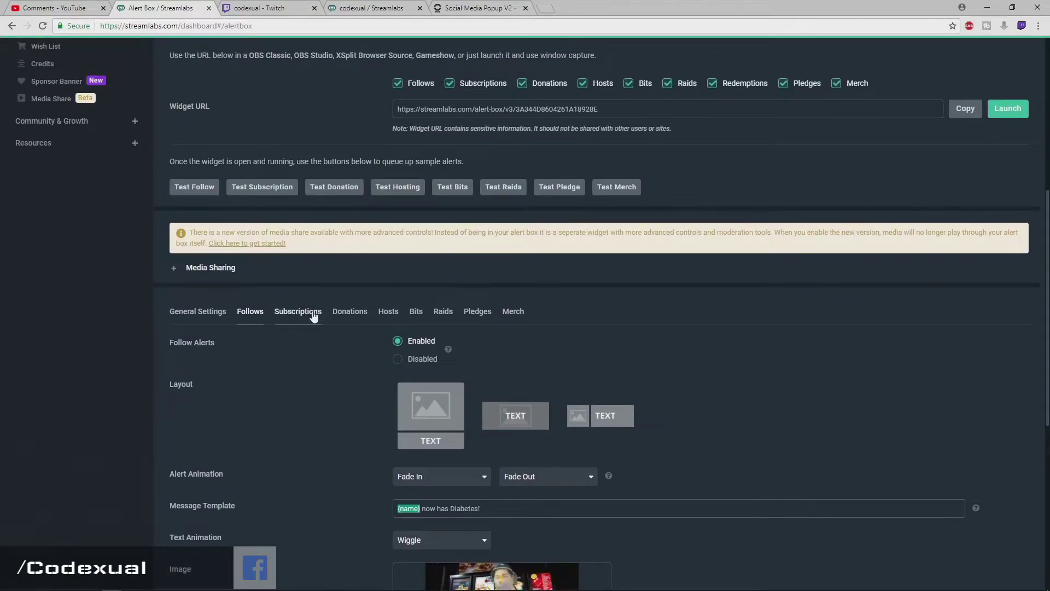
click(302, 310)
click(356, 313)
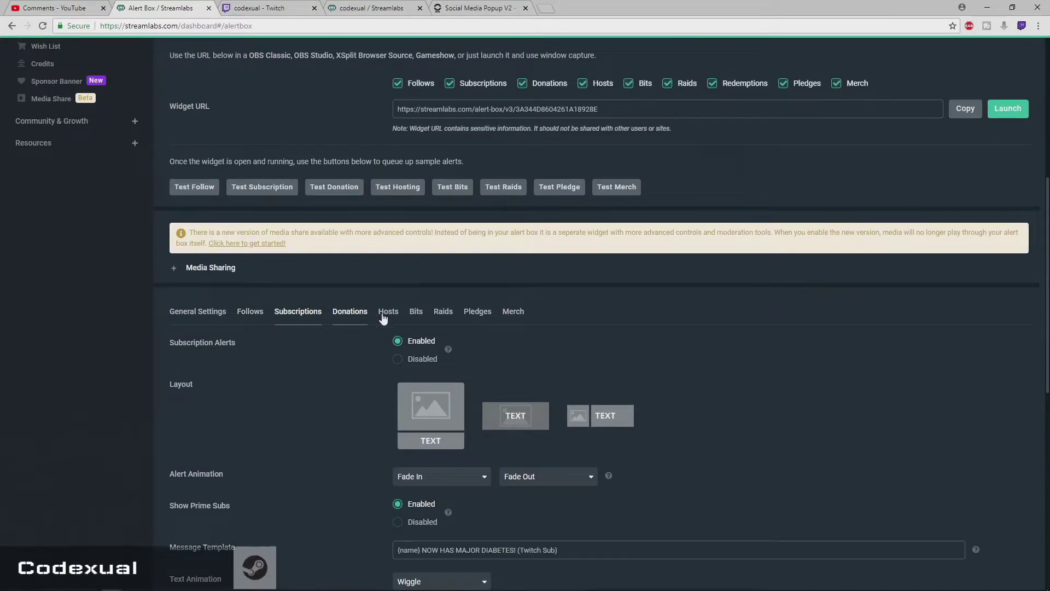
scroll(368, 310, down, 2)
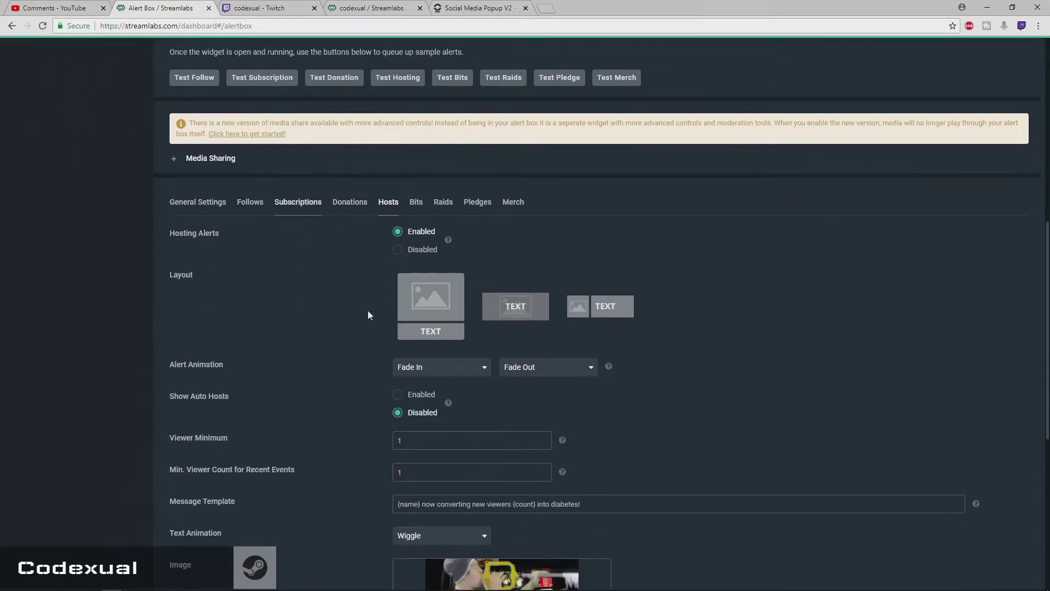
click(414, 203)
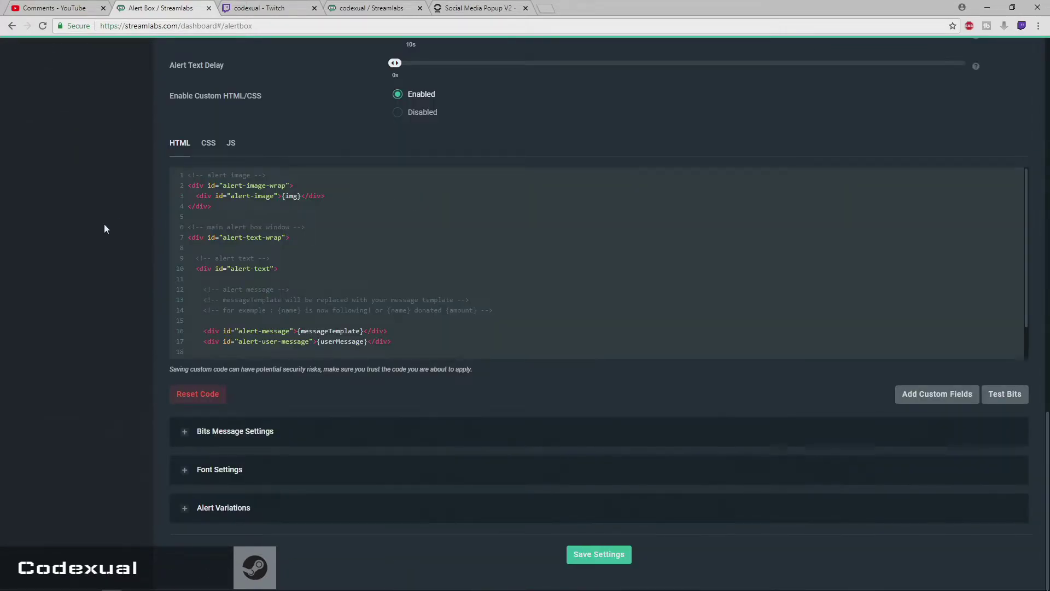
scroll(104, 231, up, 10)
Step: Glance at the Social Media Popup V2 product page and the Twitch channel tab
scroll(109, 234, up, 8)
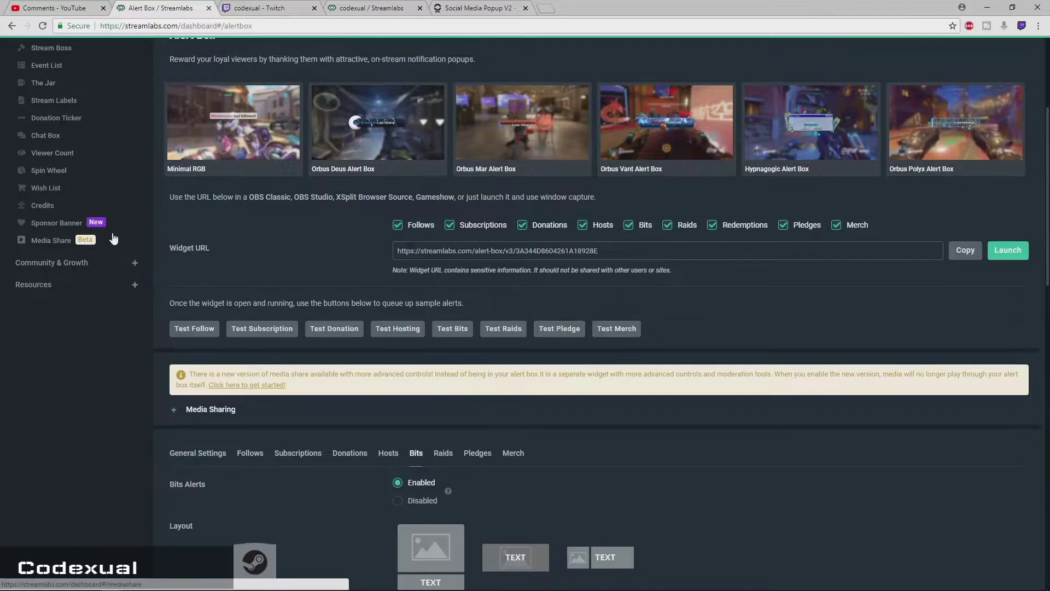
scroll(113, 237, up, 4)
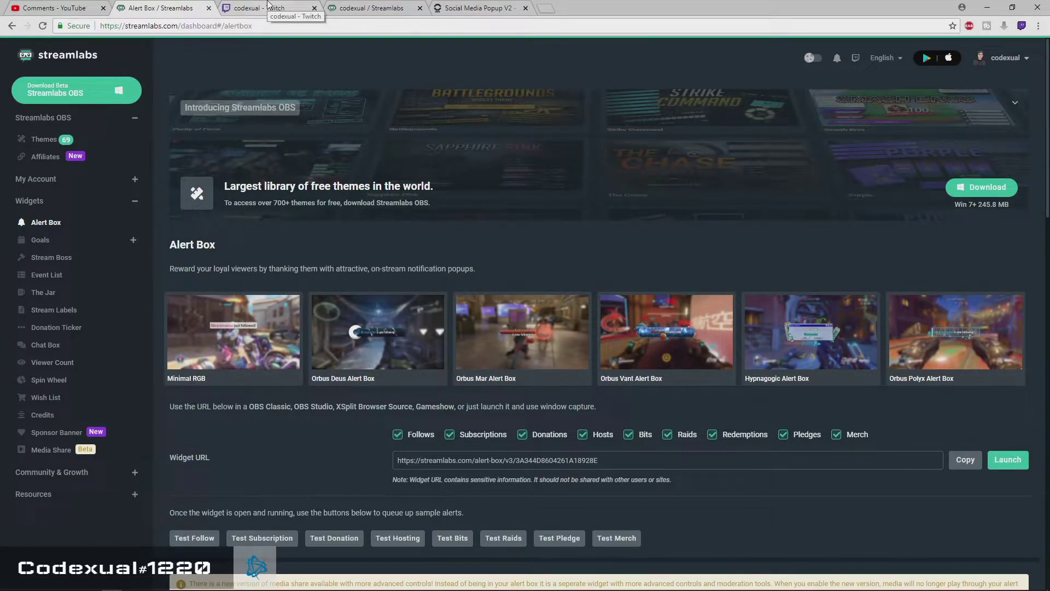
click(451, 8)
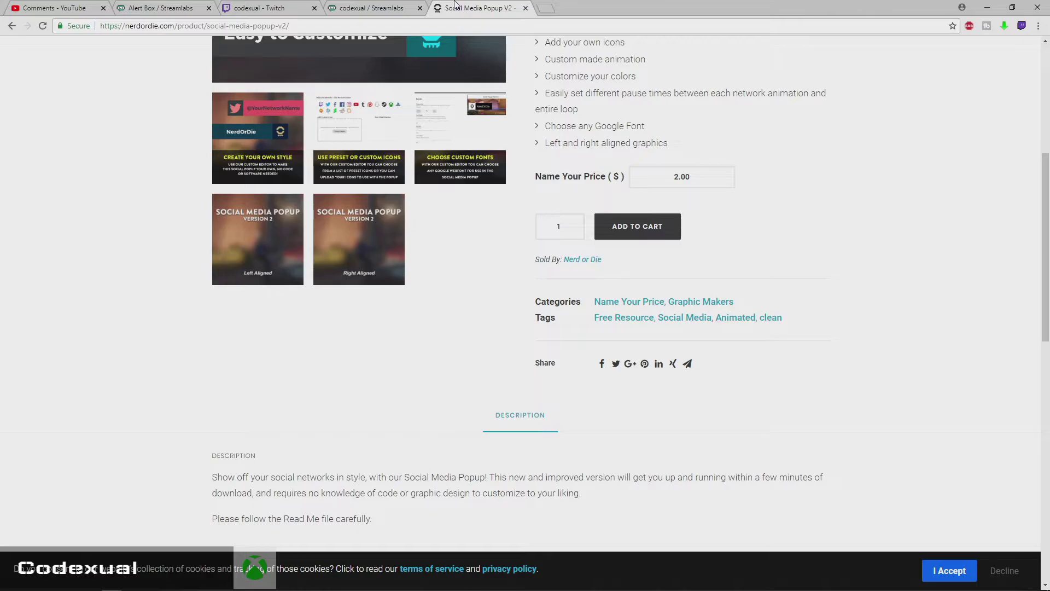
scroll(488, 249, up, 6)
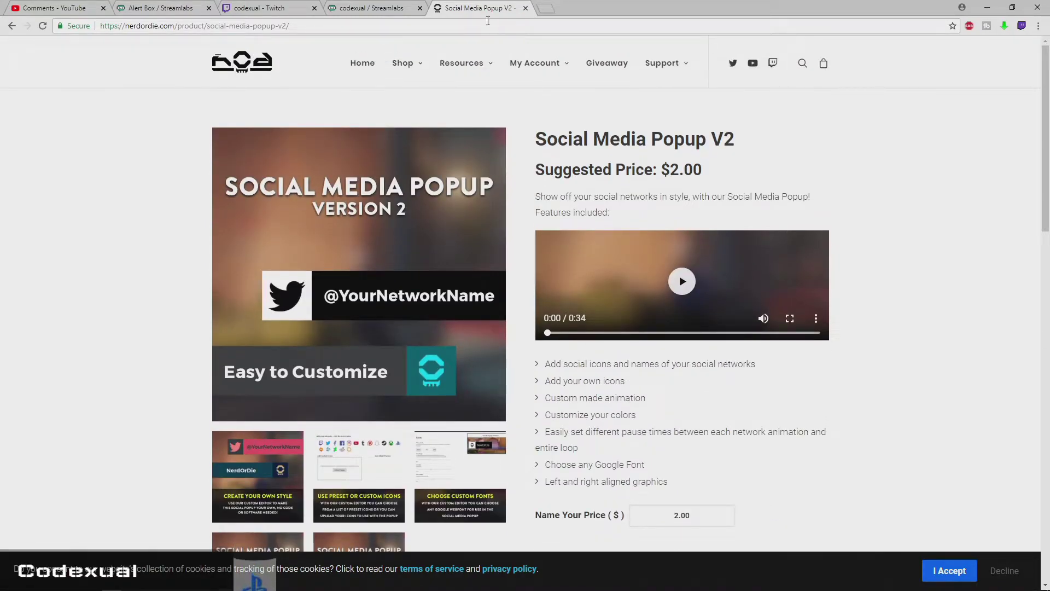
click(256, 8)
Step: Load YouTube in the Streamlabs donation page's tab via the address bar
click(352, 8)
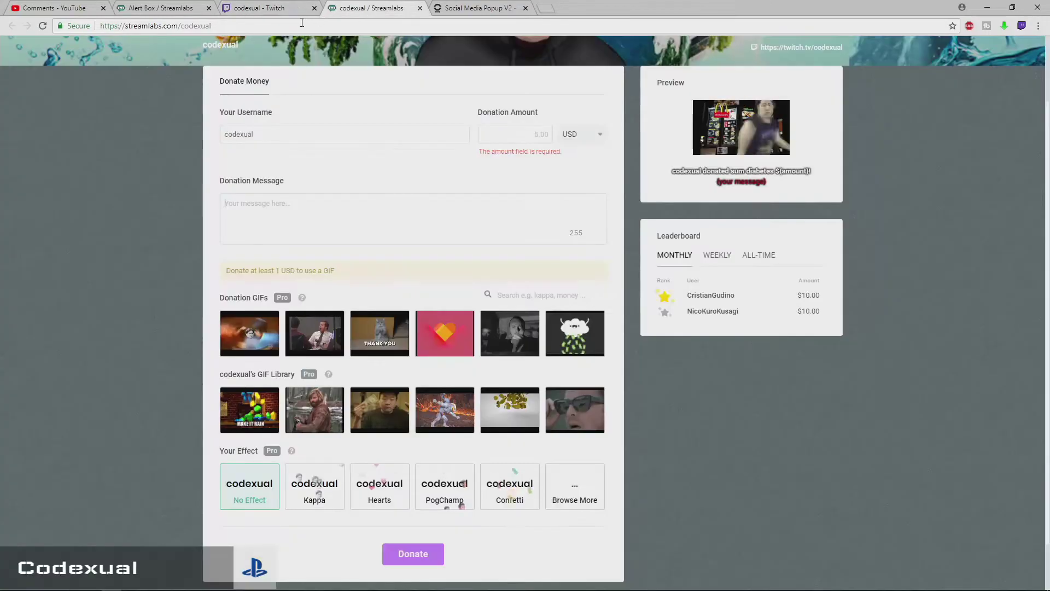
click(300, 25)
text(yout)
key(Return)
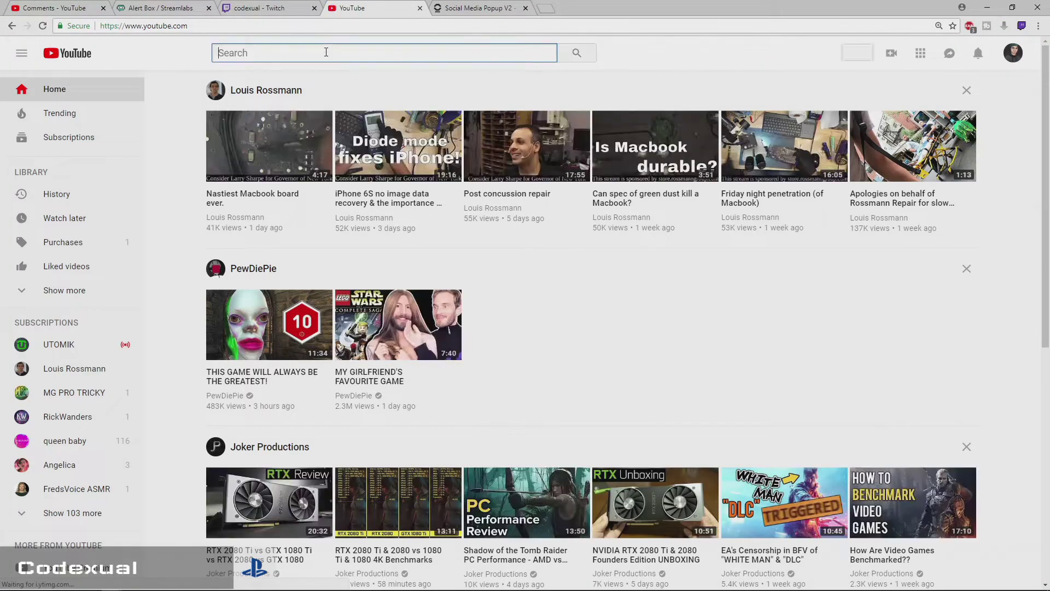
Step: Search YouTube for 'free tempalate social media' and scroll through the template video results
click(331, 49)
text(g)
key(BackSpace)
text(f)
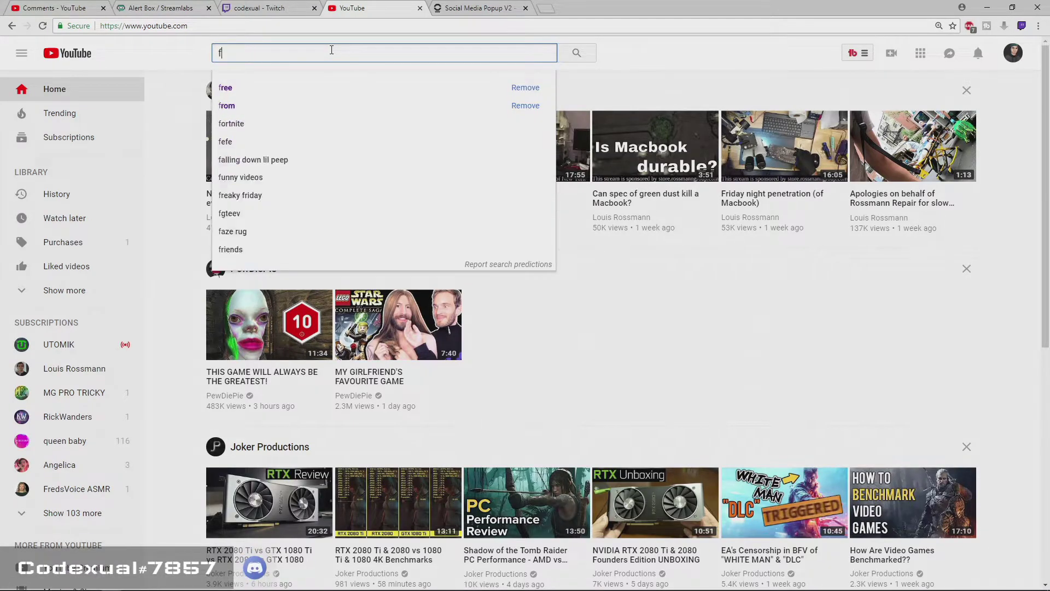
text(ree tempalate social me)
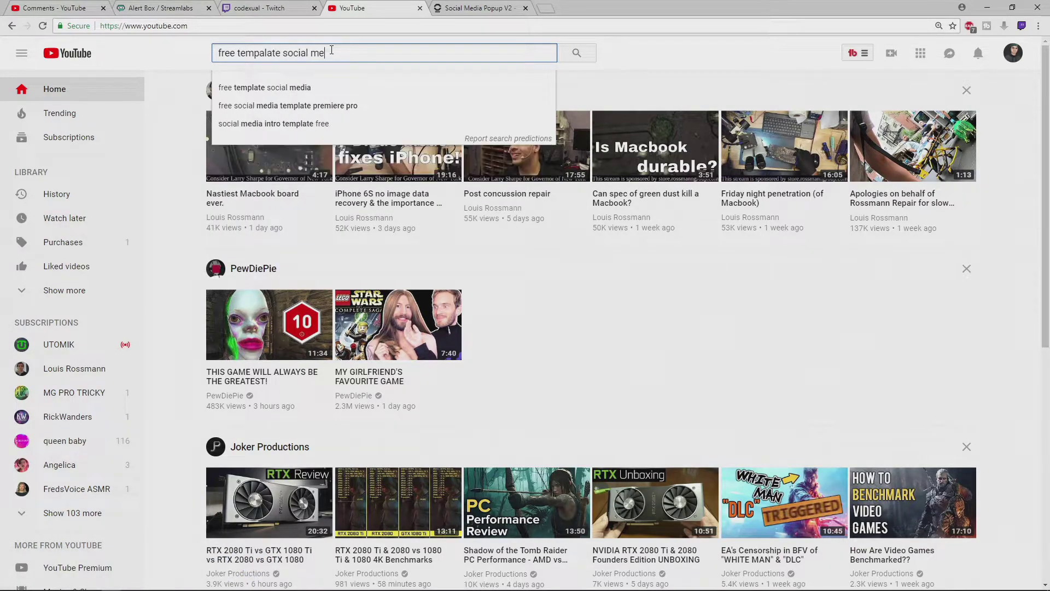
text(dia)
key(Return)
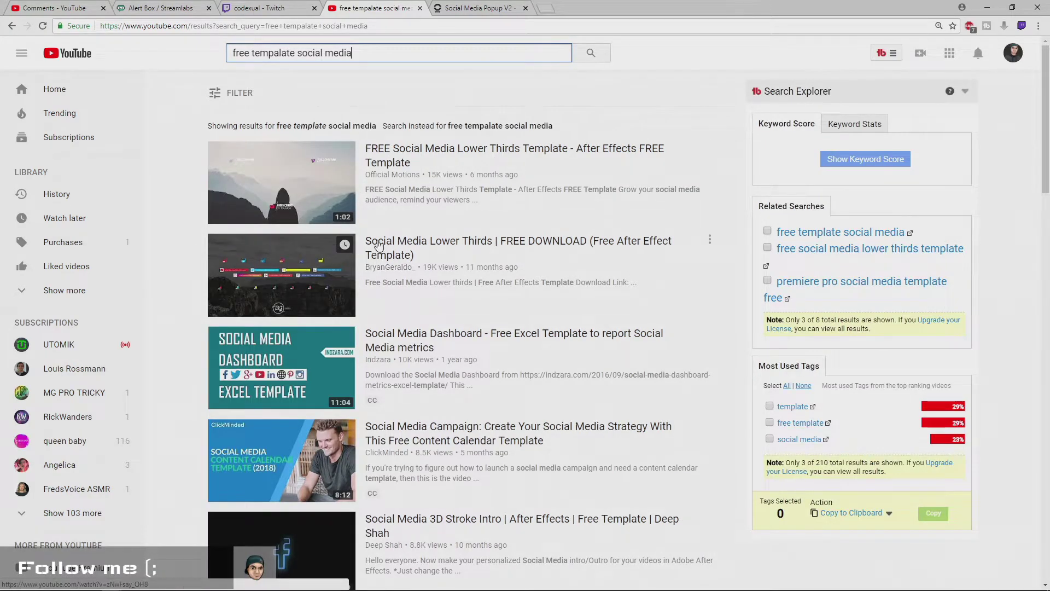
scroll(390, 195, down, 5)
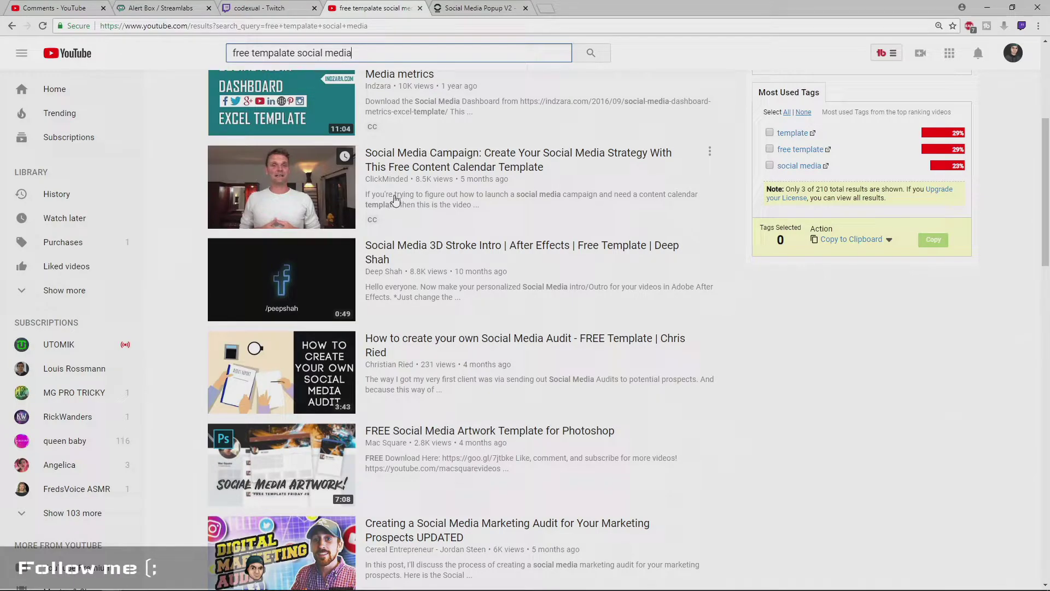
scroll(396, 198, down, 4)
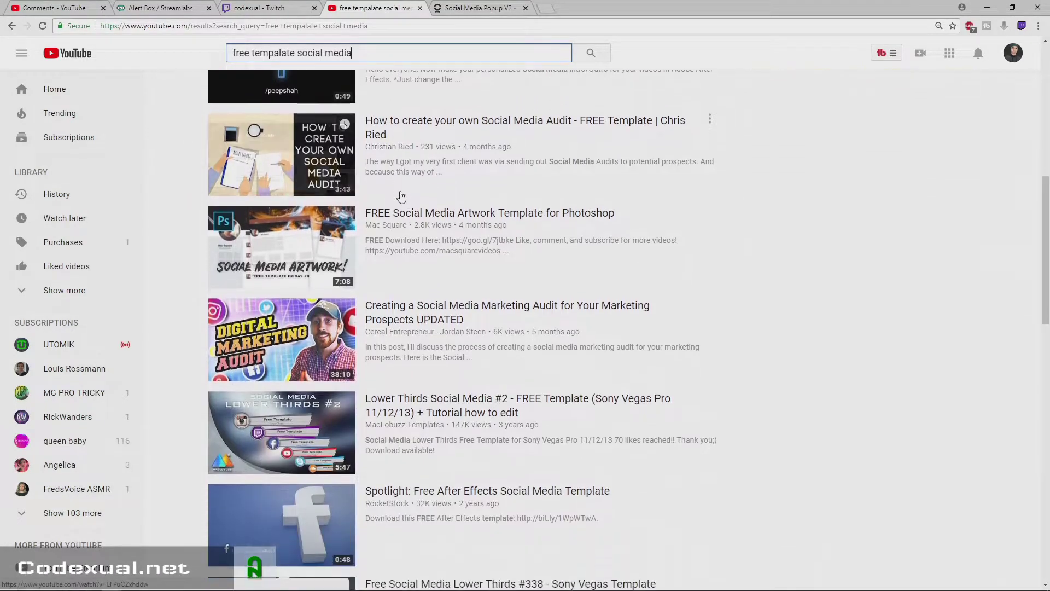
scroll(402, 197, down, 1)
scroll(403, 198, up, 3)
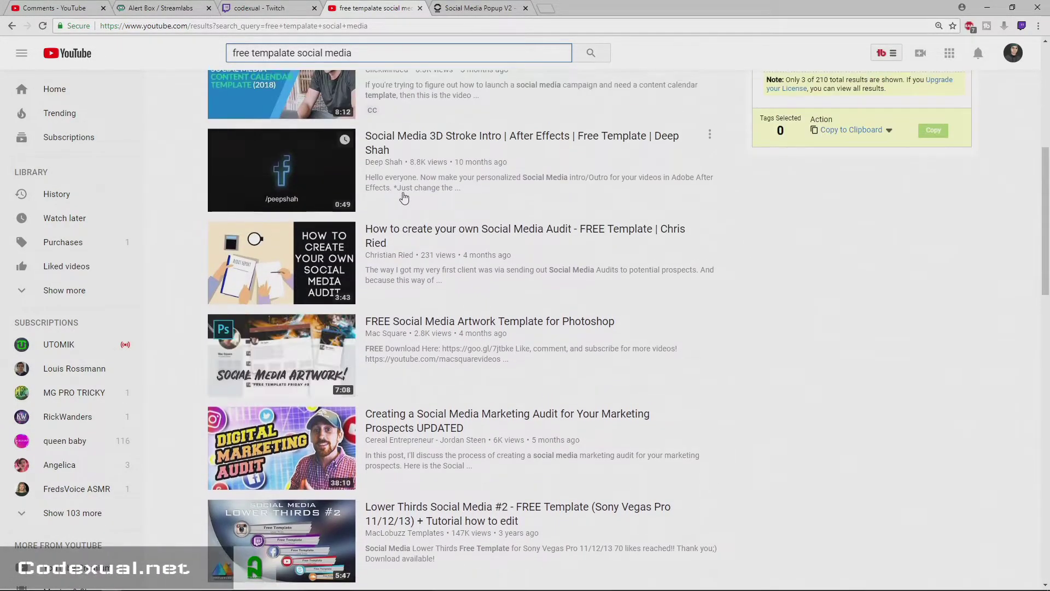
scroll(403, 197, up, 7)
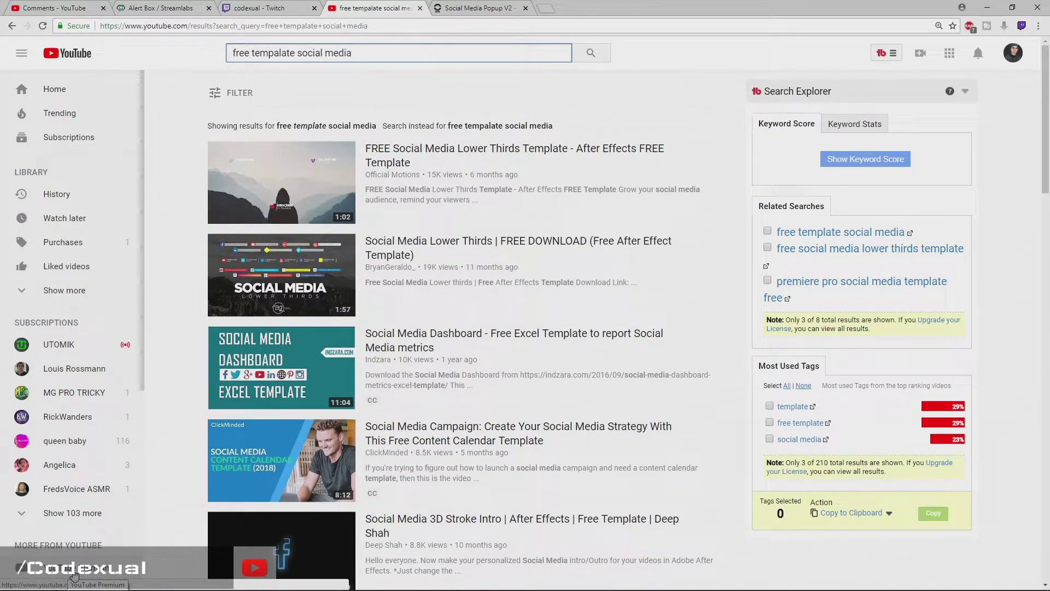
Step: Add the Social Media Popup V2 to the cart on its Nerd or Die page at a 0.00 price
click(454, 7)
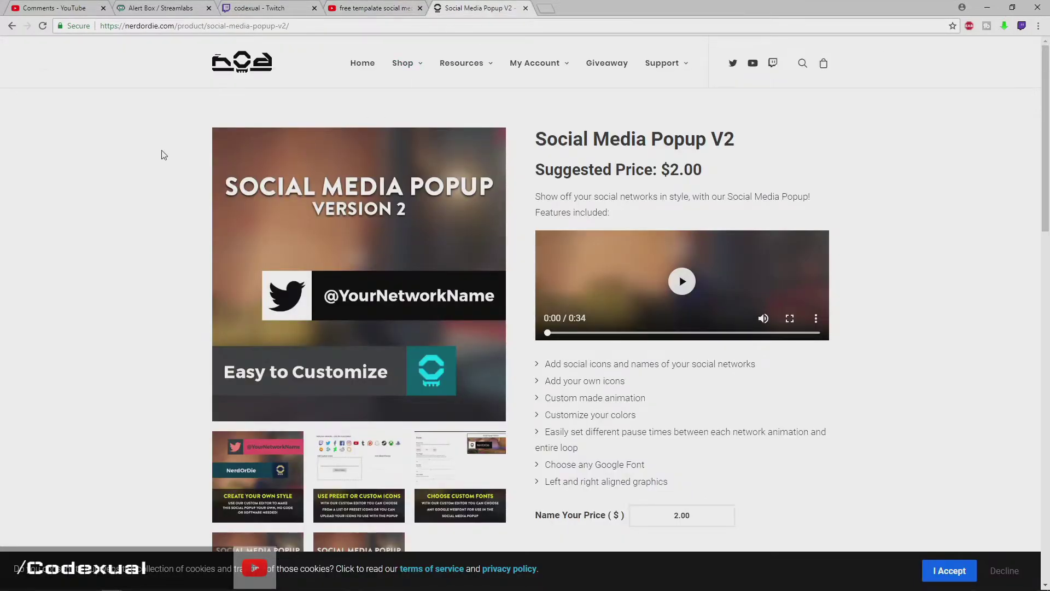
scroll(647, 250, down, 2)
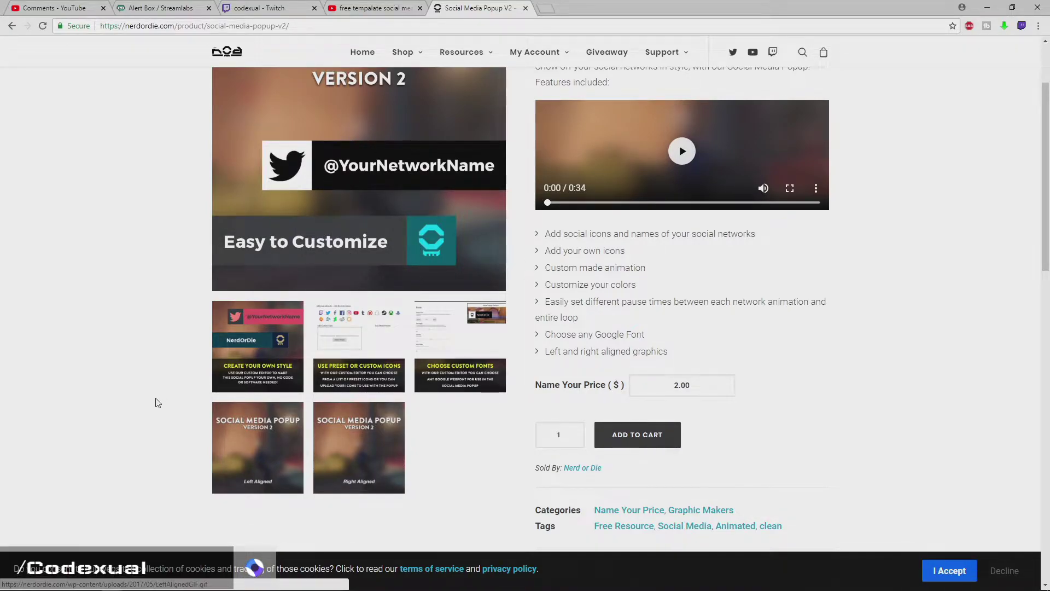
scroll(158, 402, up, 2)
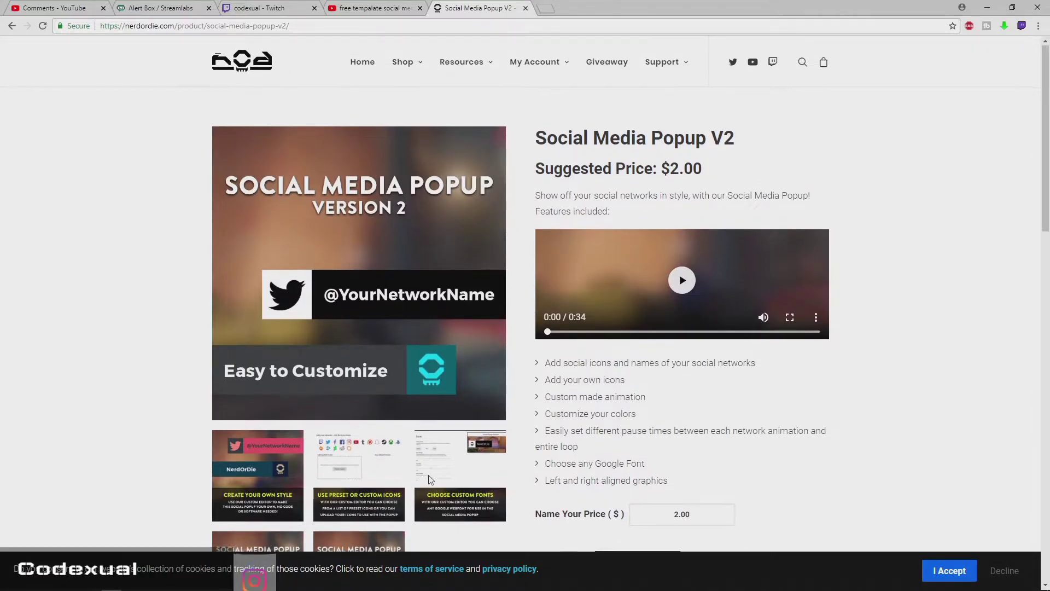
scroll(598, 321, down, 2)
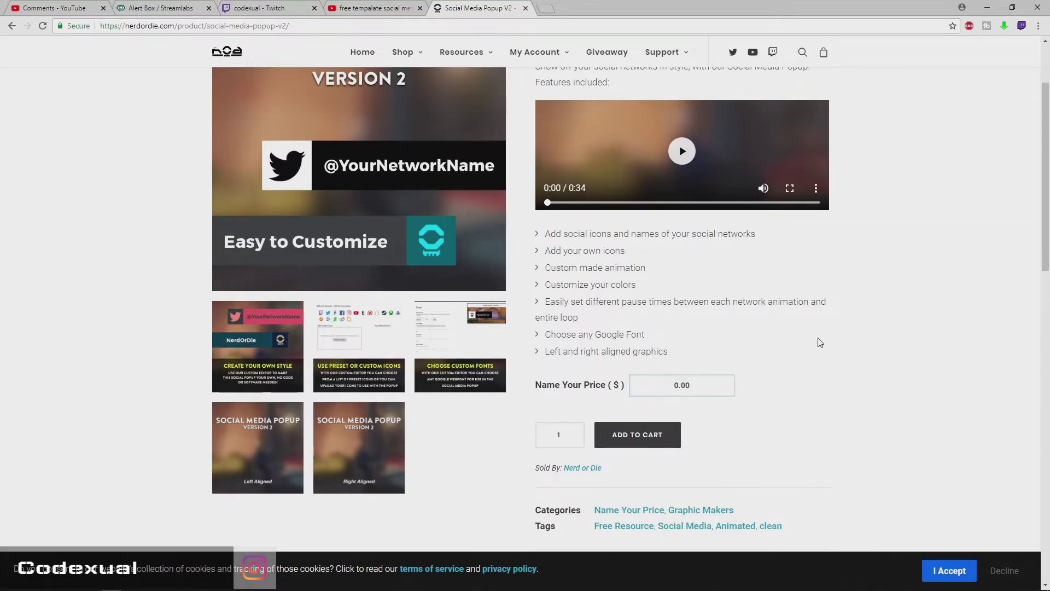
click(640, 436)
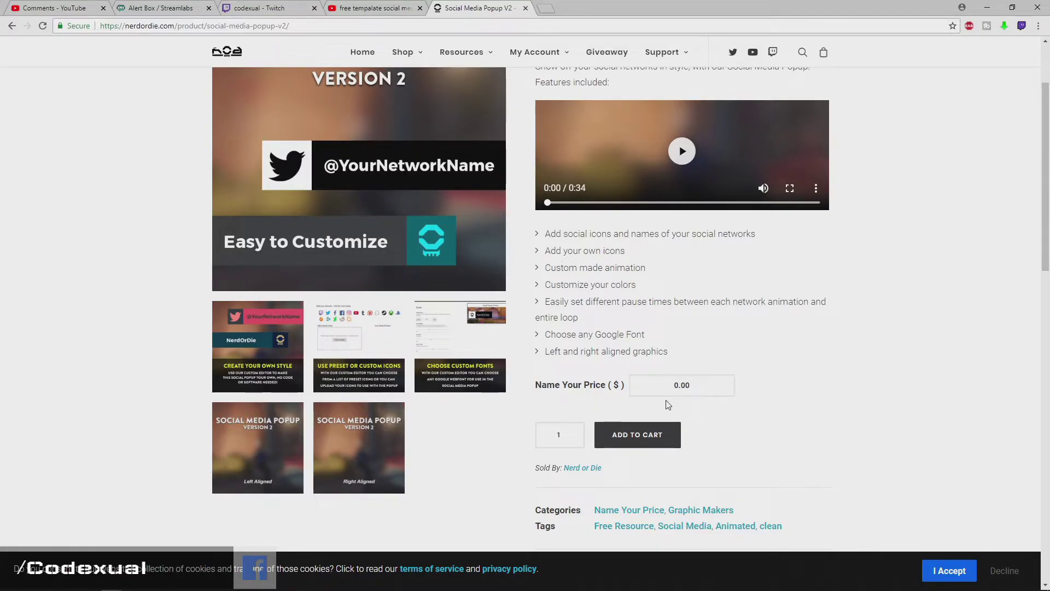
scroll(699, 398, down, 5)
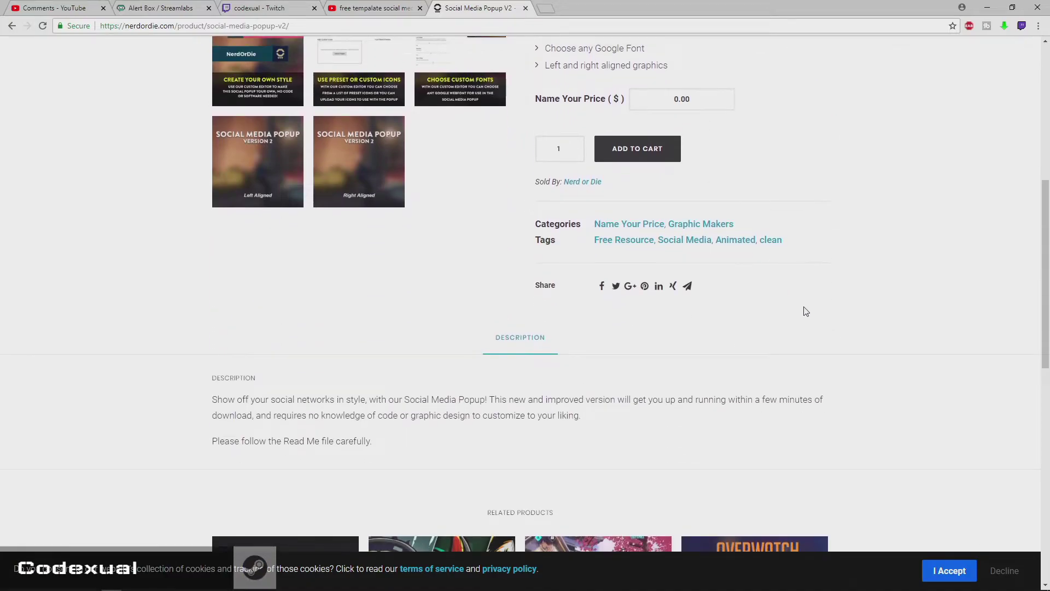
scroll(801, 306, up, 4)
scroll(806, 311, up, 3)
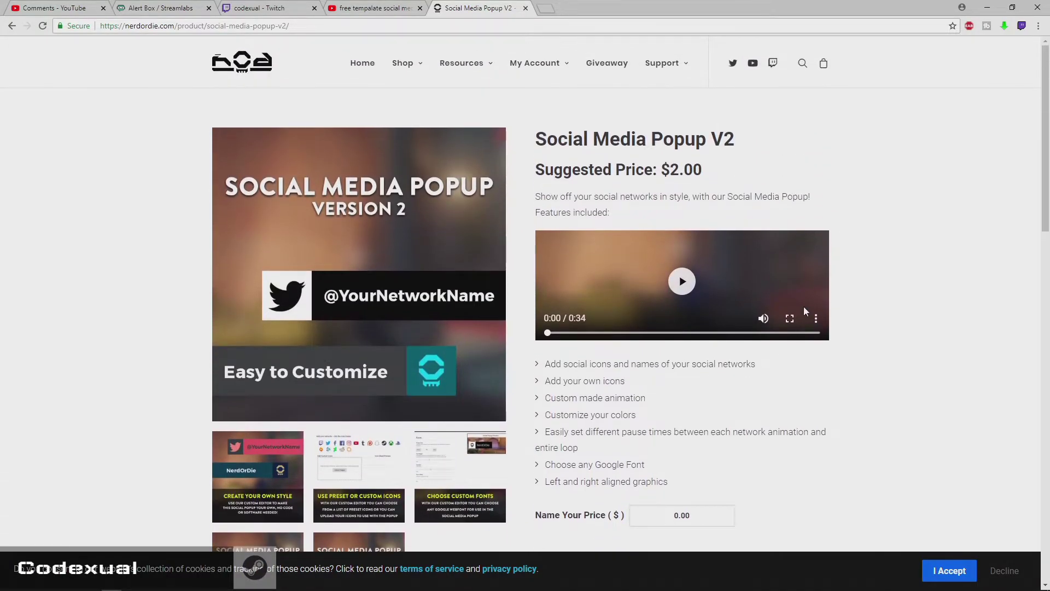